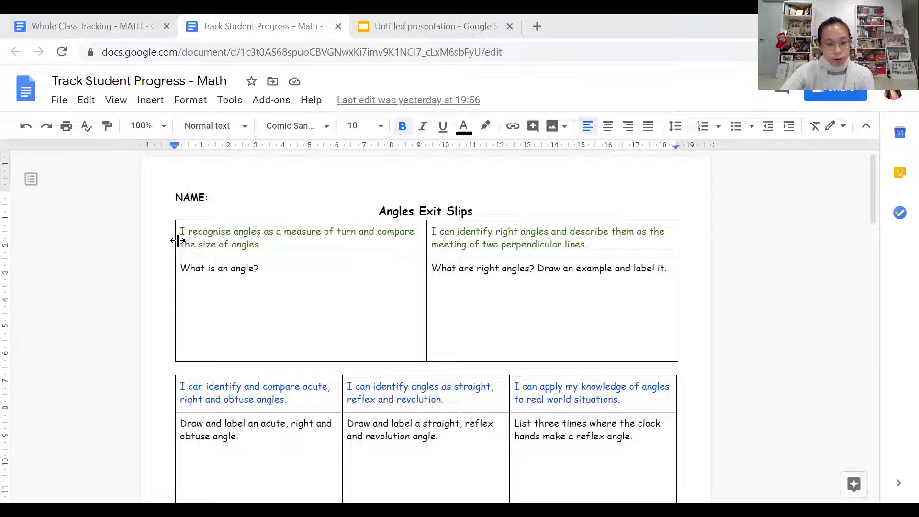
# Step: Scroll through the Angles Exit Slips document to review its goals and colour key
pyautogui.scroll(-3, 422, 298)
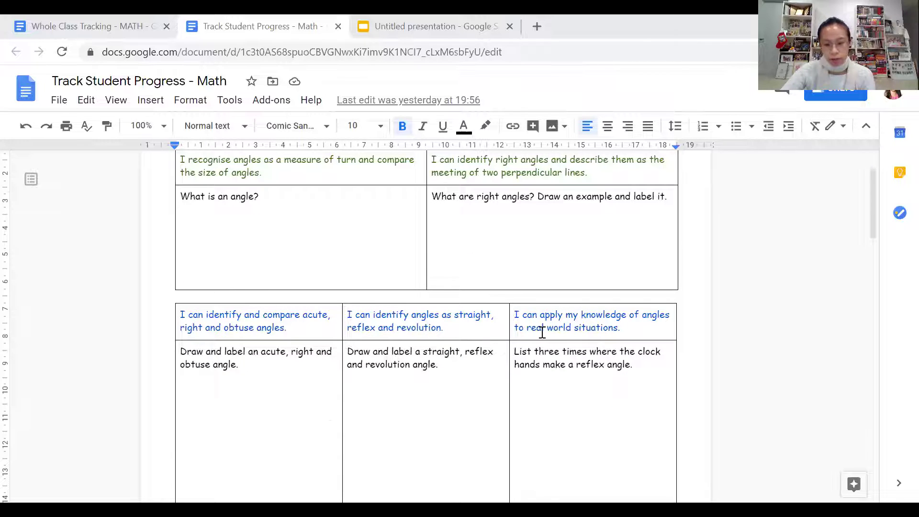
pyautogui.scroll(3, 544, 333)
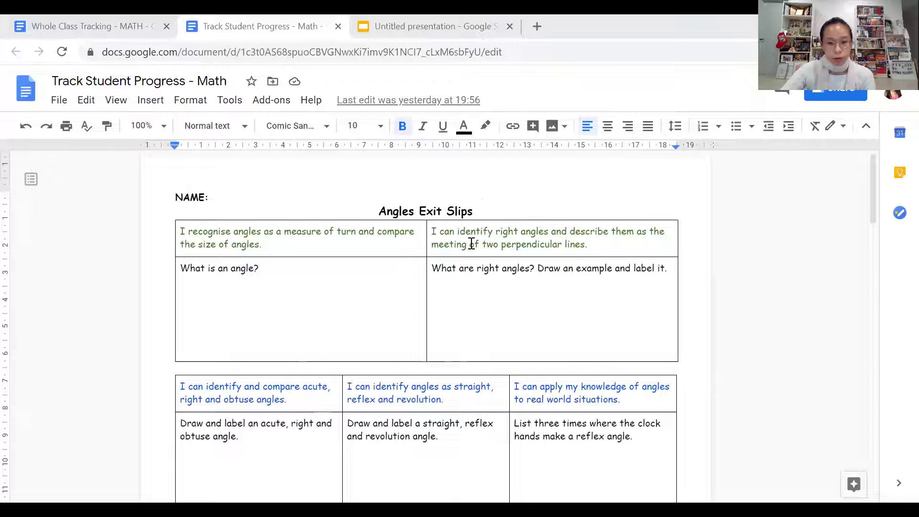
pyautogui.scroll(-3, 415, 238)
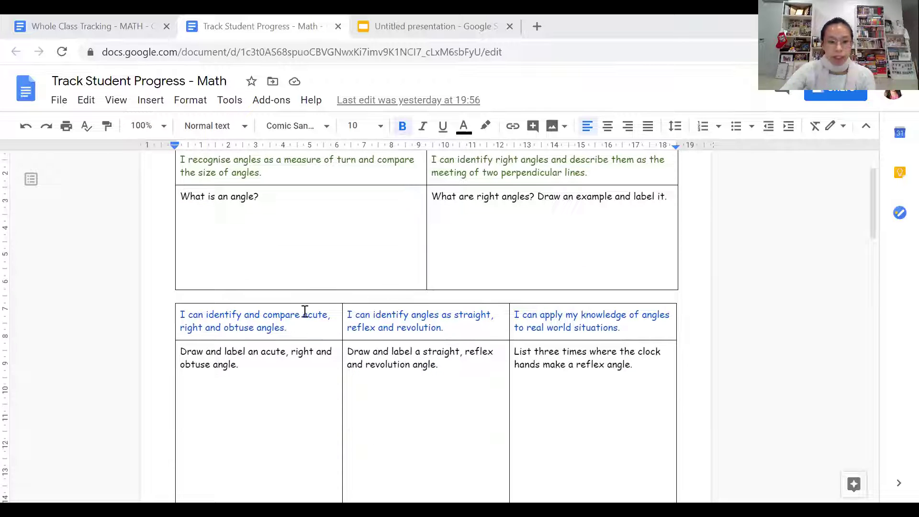
pyautogui.scroll(-4, 578, 312)
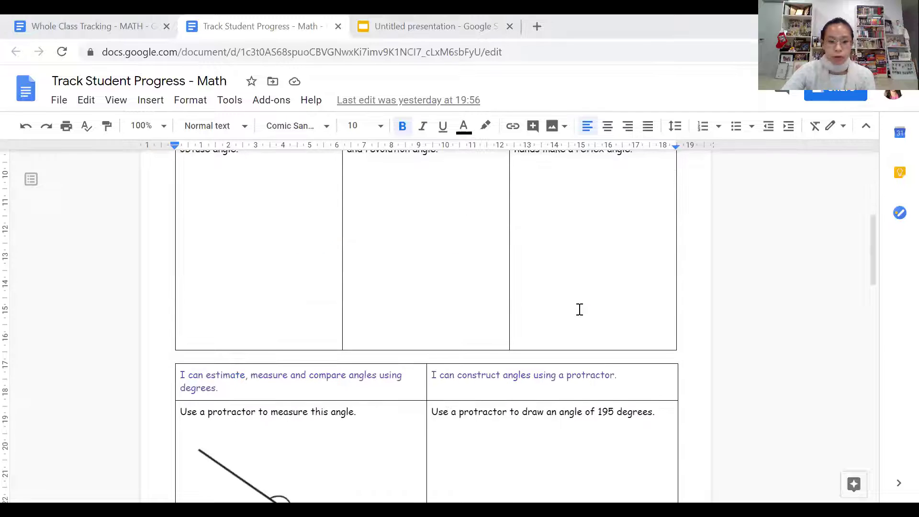
pyautogui.scroll(-2, 577, 314)
pyautogui.scroll(-3, 577, 314)
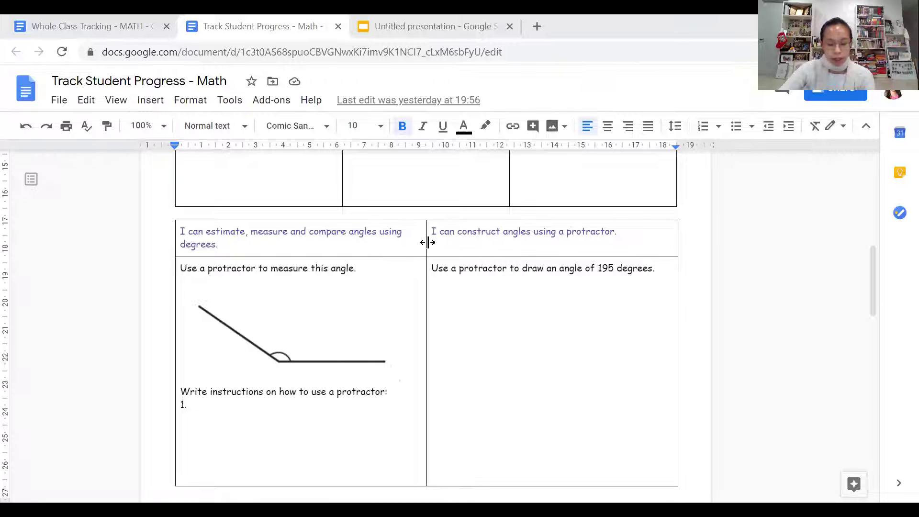
pyautogui.scroll(3, 339, 328)
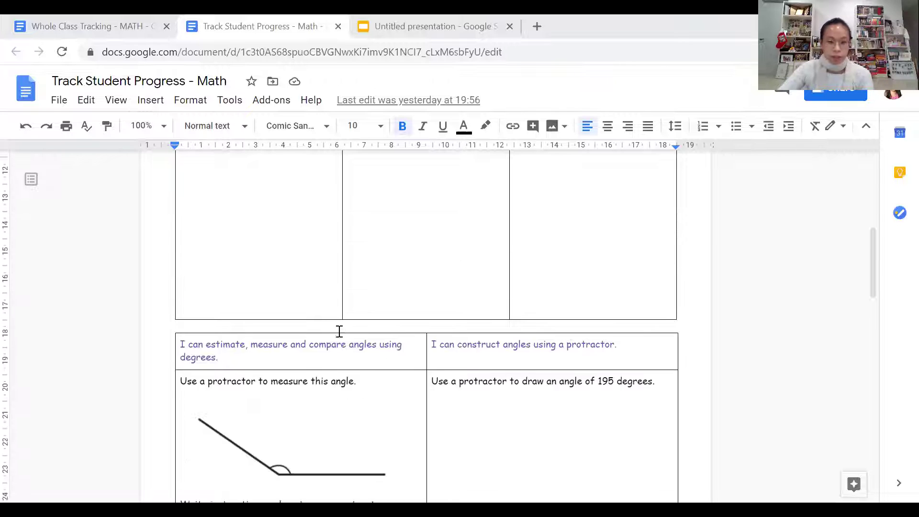
pyautogui.scroll(4, 340, 332)
pyautogui.scroll(2, 340, 331)
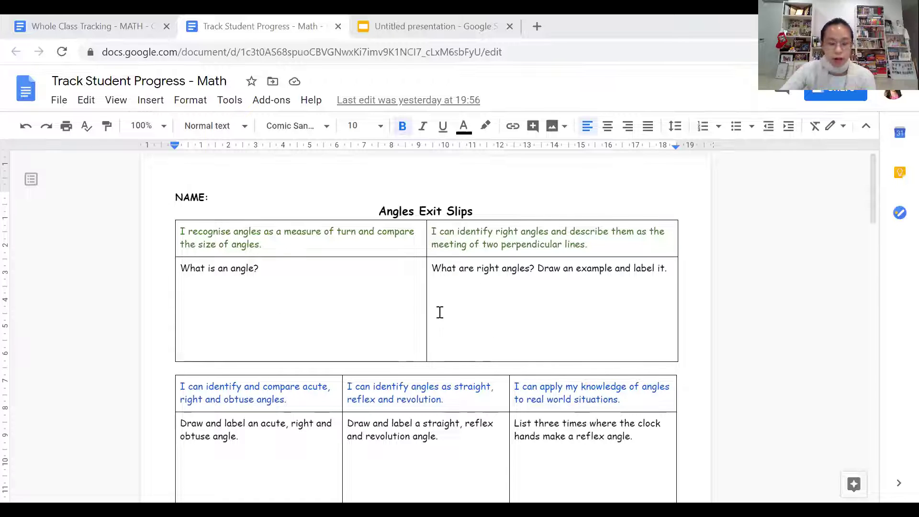
pyautogui.scroll(-6, 416, 290)
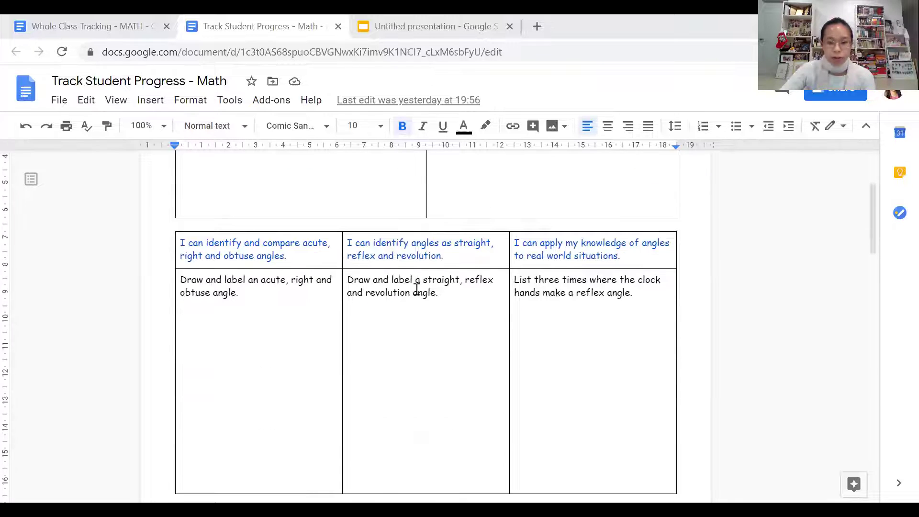
pyautogui.scroll(6, 417, 289)
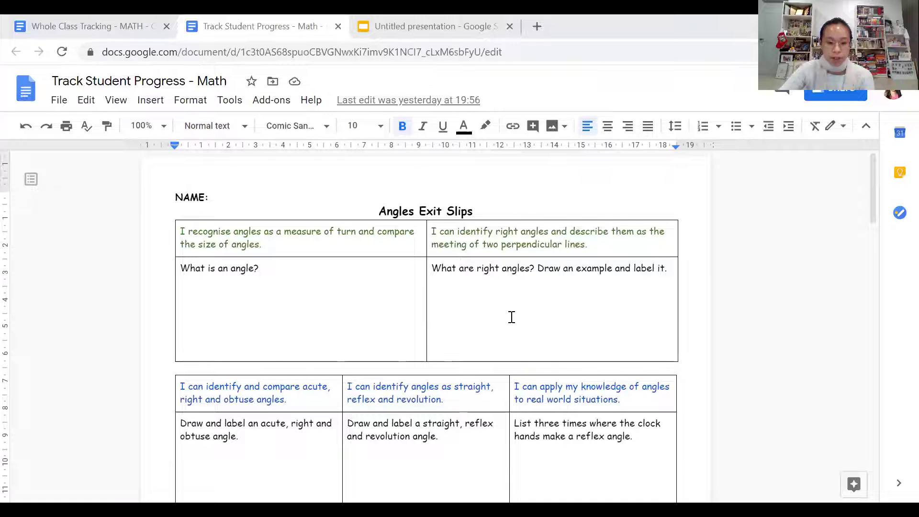
pyautogui.scroll(-2, 511, 317)
pyautogui.scroll(2, 507, 312)
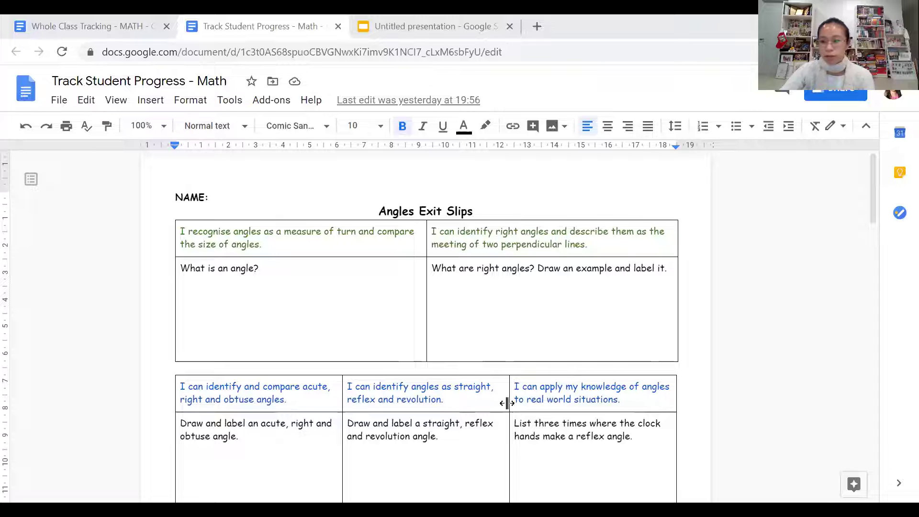
pyautogui.scroll(-3, 462, 417)
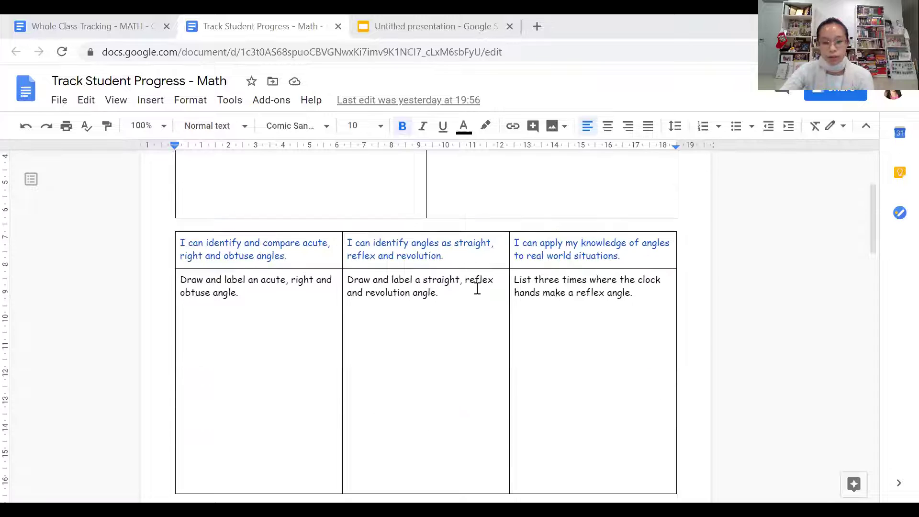
pyautogui.scroll(-5, 438, 342)
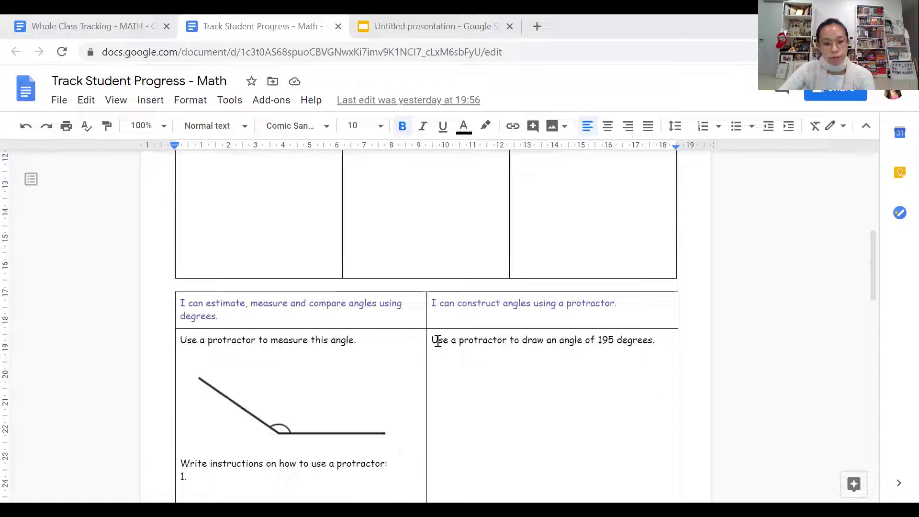
pyautogui.scroll(-9, 438, 342)
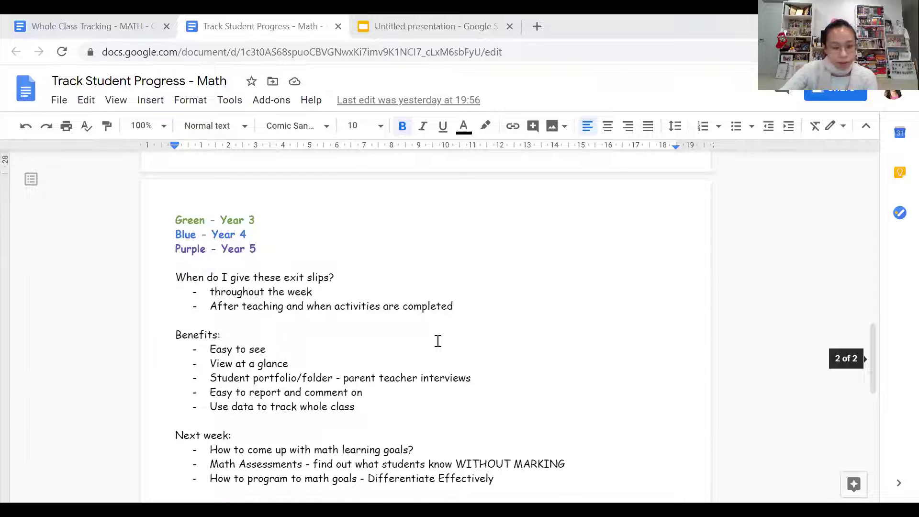
pyautogui.scroll(-1, 438, 342)
pyautogui.scroll(1, 438, 341)
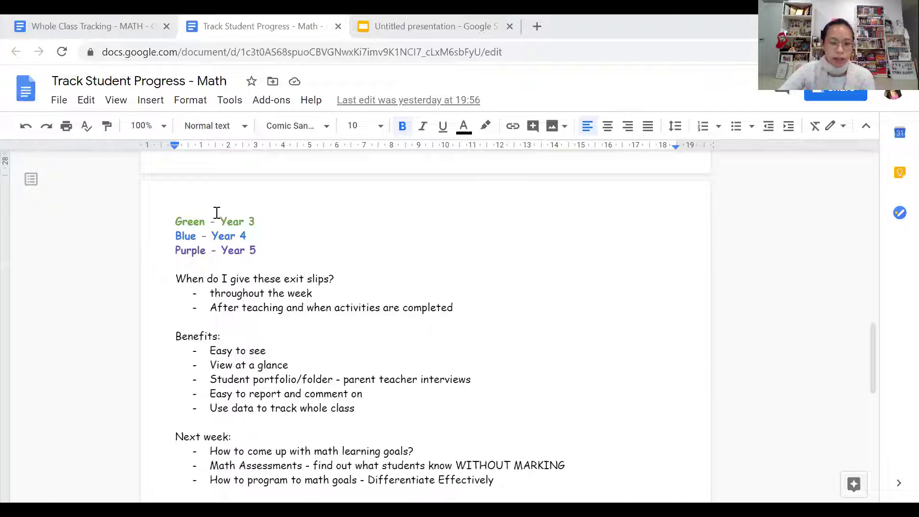
# Step: Select the Green - Year 3, Blue - Year 4 and Purple - Year 5 key lines in turn
pyautogui.moveTo(260, 224); pyautogui.dragTo(170, 225)
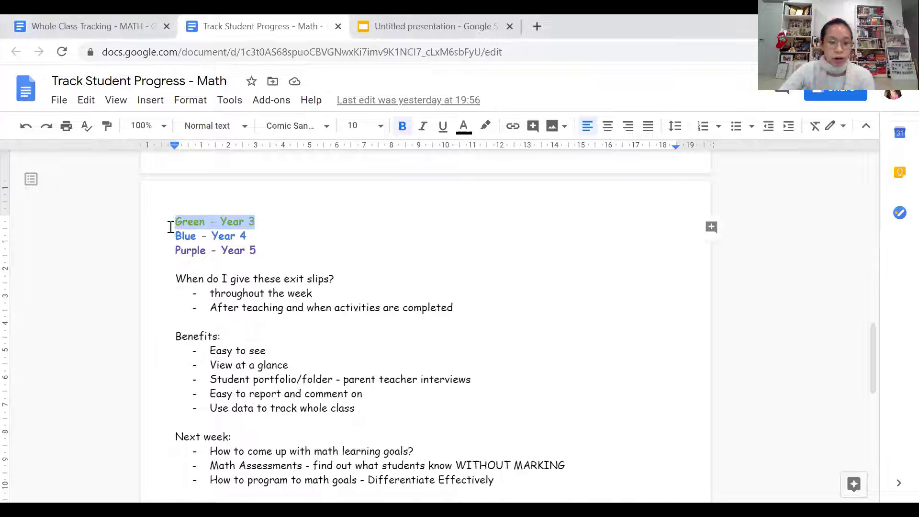
pyautogui.moveTo(247, 236); pyautogui.dragTo(143, 238)
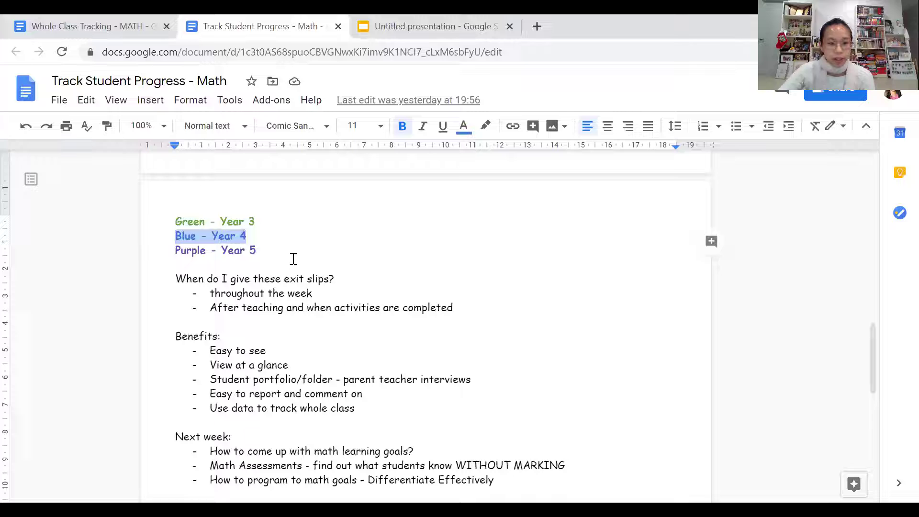
pyautogui.moveTo(258, 250); pyautogui.dragTo(151, 250)
pyautogui.click(359, 278)
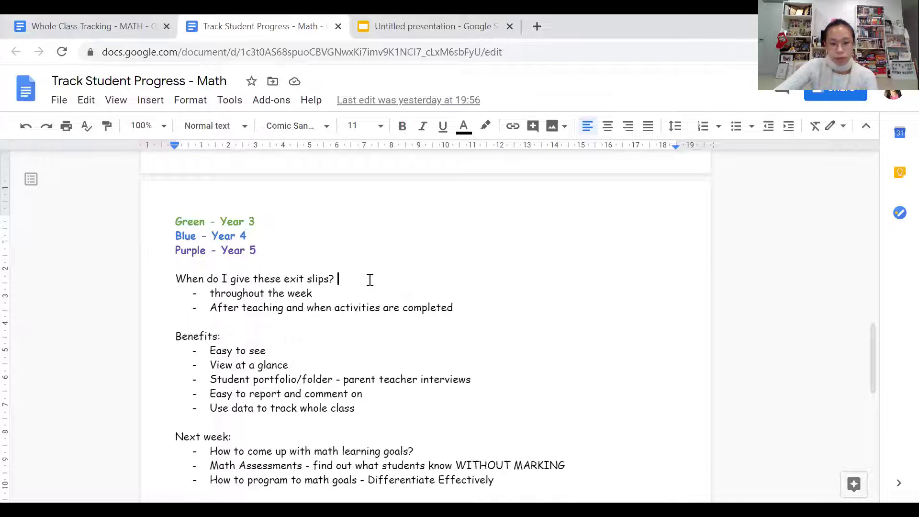
# Step: Review the goal tables and select the straight, reflex and revolution goal text
pyautogui.scroll(3, 370, 279)
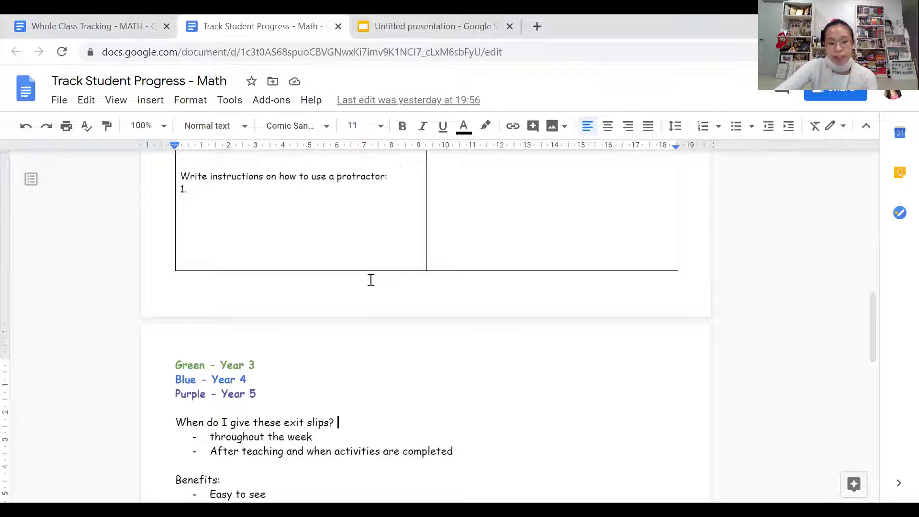
pyautogui.scroll(10, 370, 279)
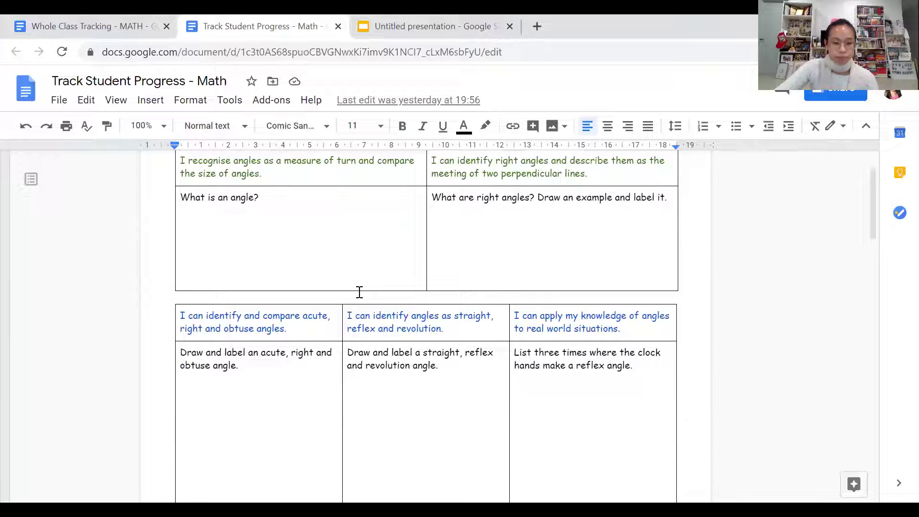
pyautogui.scroll(2, 360, 292)
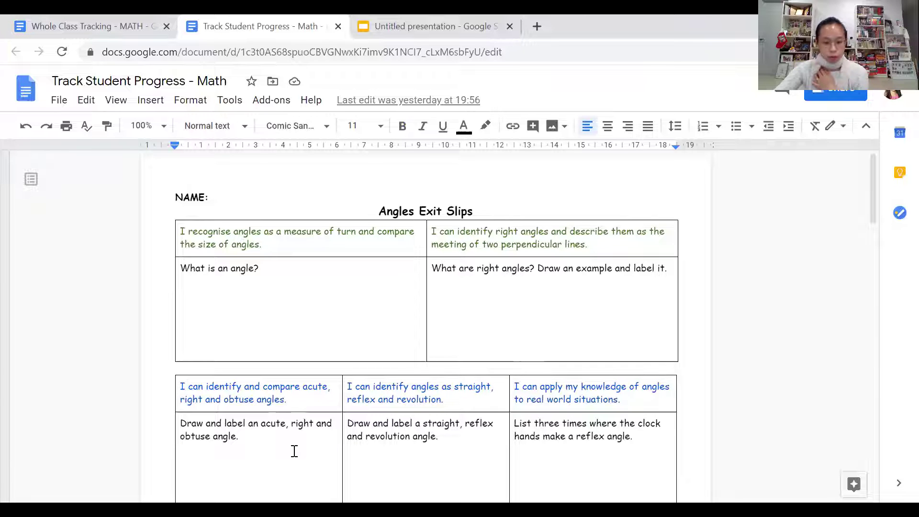
pyautogui.scroll(-3, 295, 451)
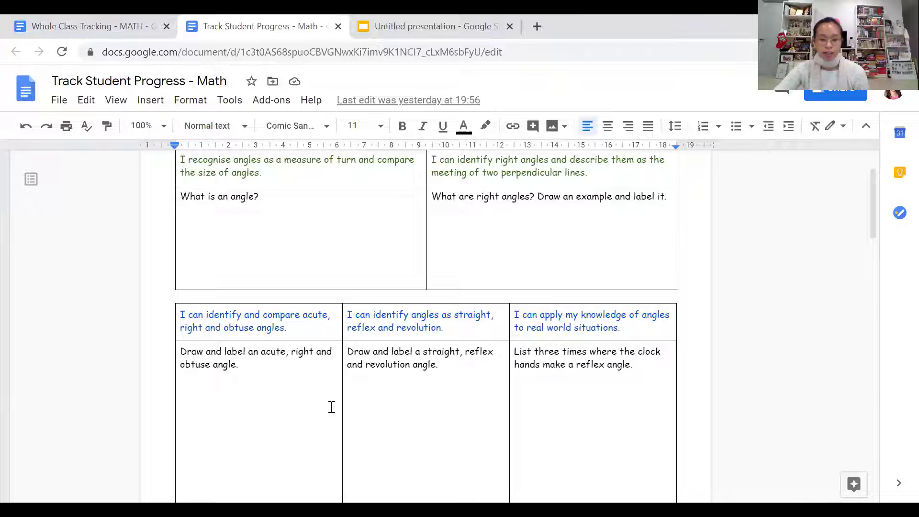
pyautogui.scroll(-10, 450, 401)
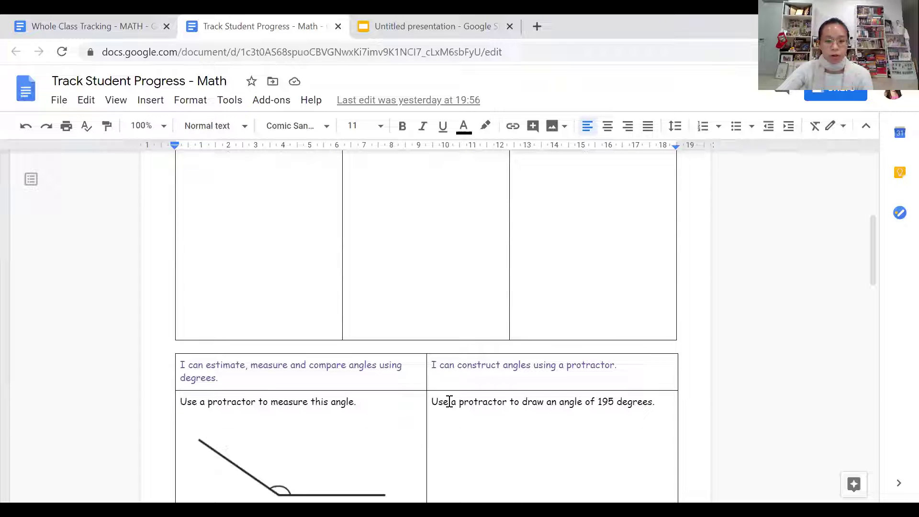
pyautogui.scroll(-5, 450, 402)
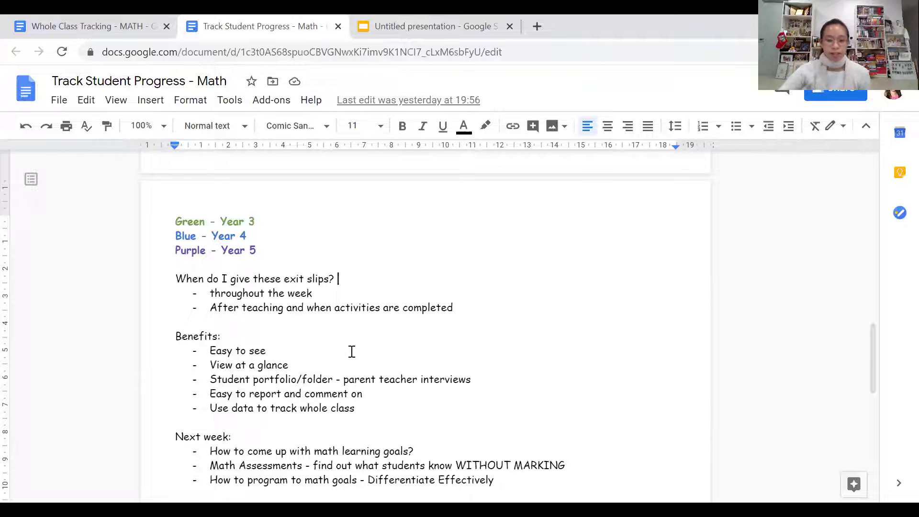
pyautogui.scroll(15, 351, 351)
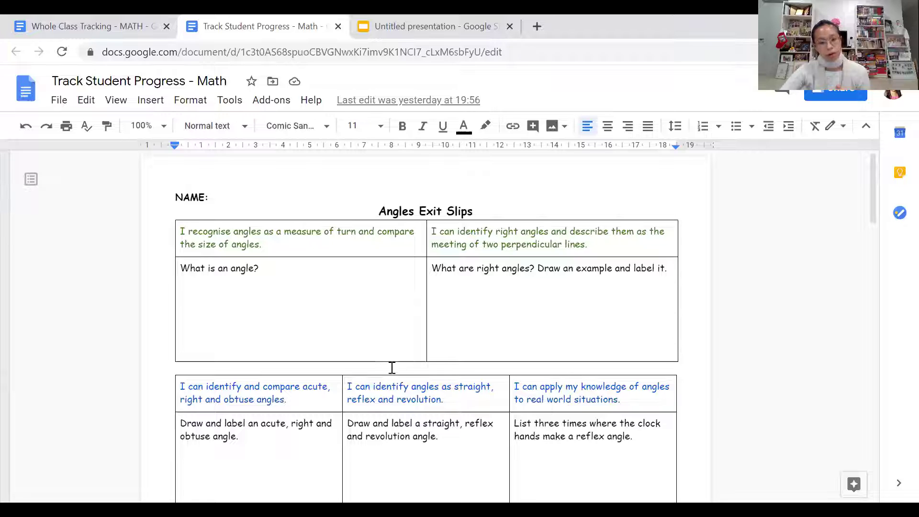
pyautogui.scroll(-3, 259, 386)
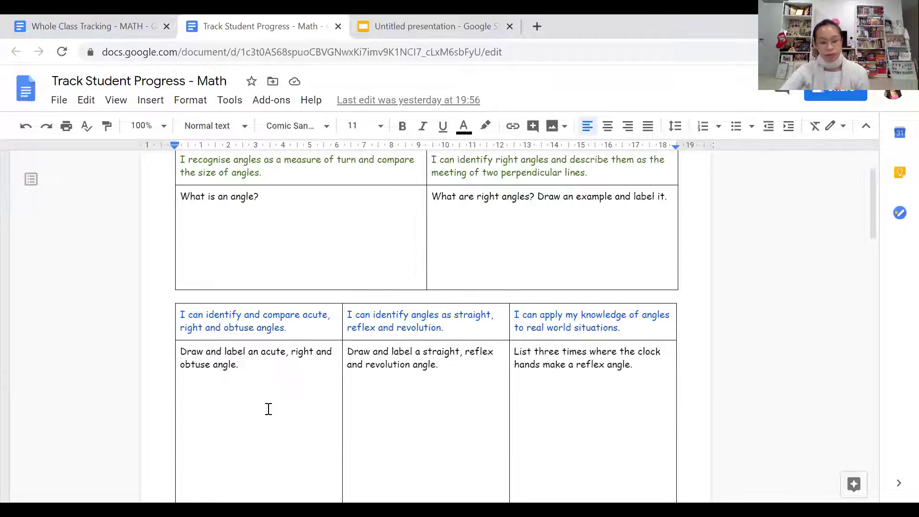
pyautogui.scroll(-13, 413, 398)
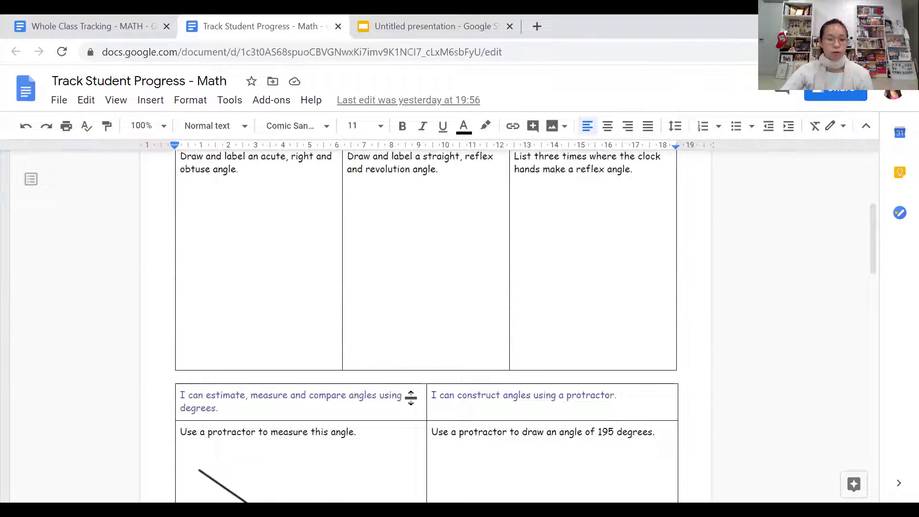
pyautogui.scroll(-3, 414, 399)
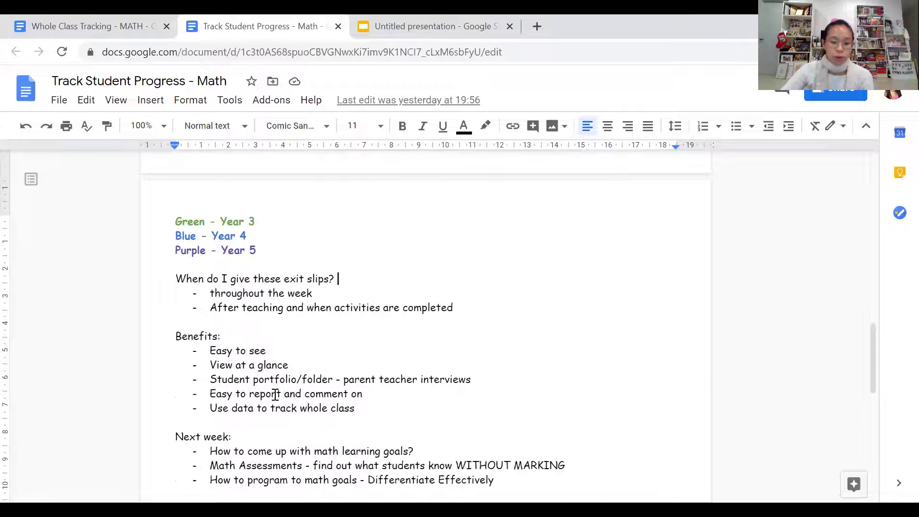
pyautogui.scroll(-10, 301, 399)
pyautogui.scroll(4, 300, 398)
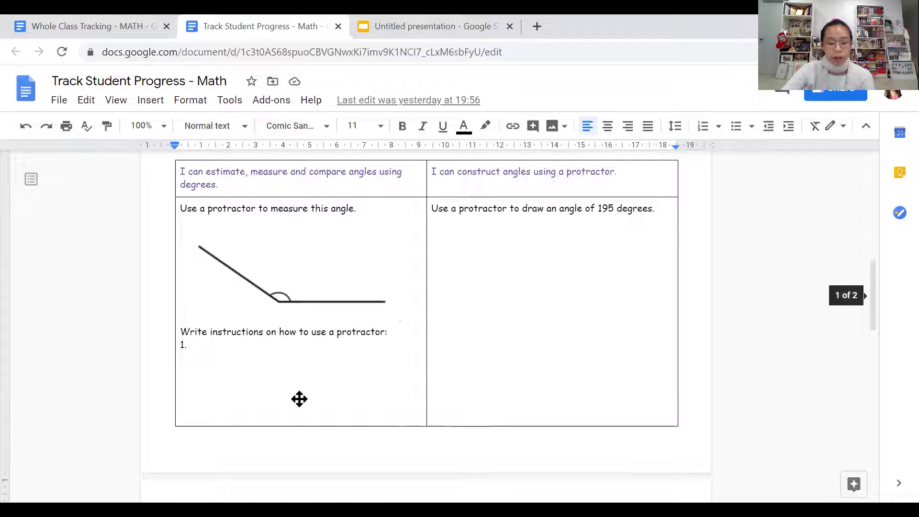
pyautogui.scroll(5, 300, 399)
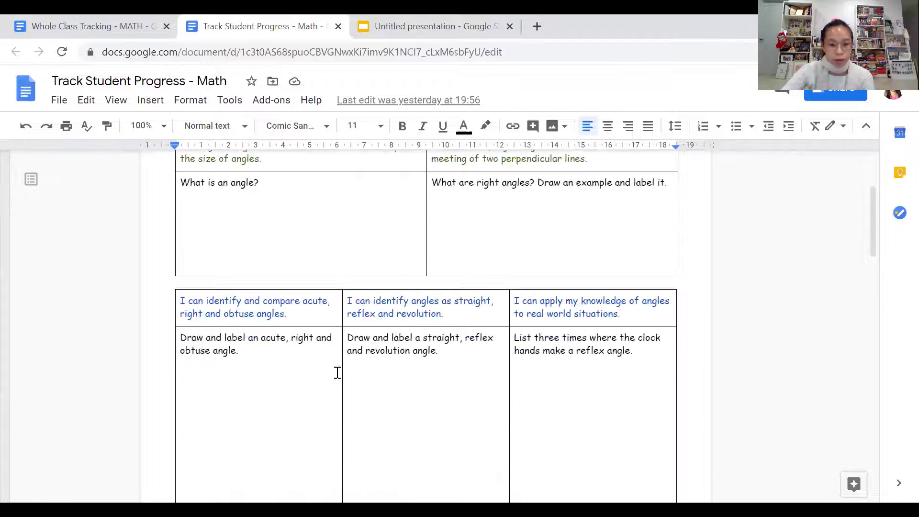
pyautogui.click(464, 327)
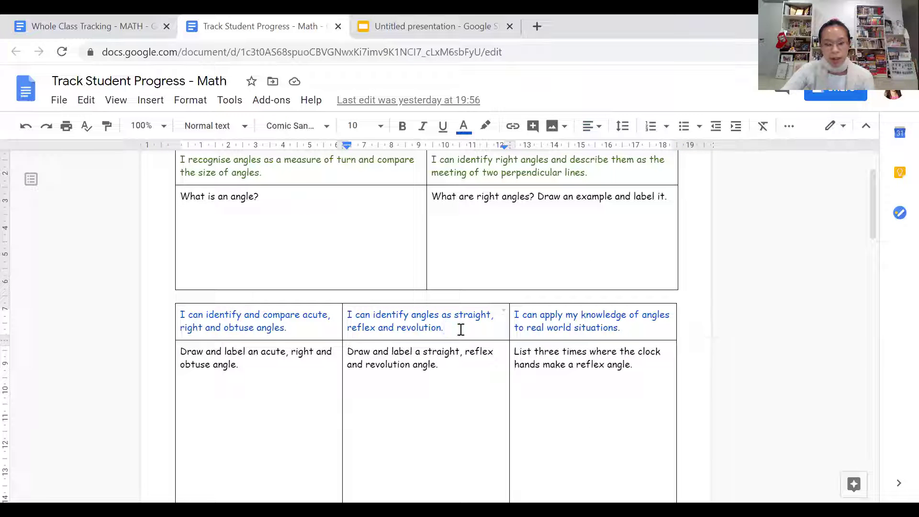
pyautogui.moveTo(446, 328); pyautogui.dragTo(346, 314)
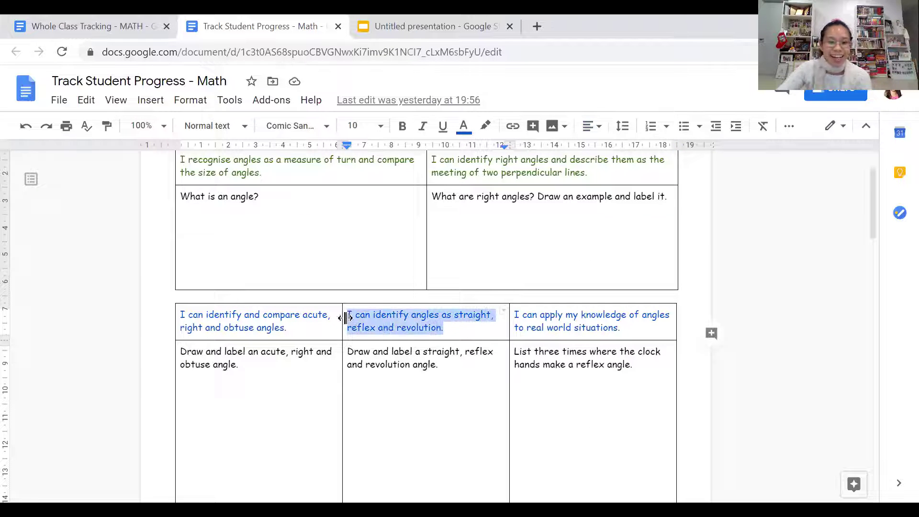
pyautogui.click(456, 337)
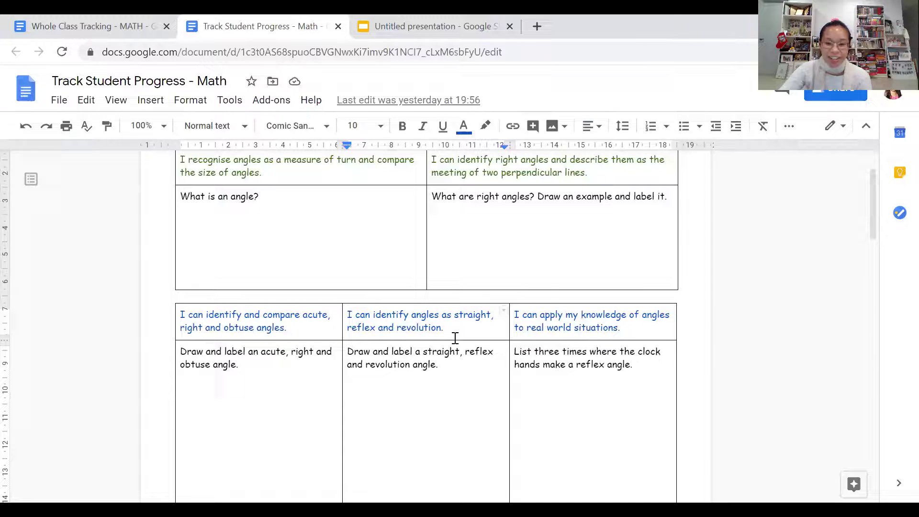
# Step: Look over the degrees goal and select the estimate, measure and compare angles goal
pyautogui.scroll(-5, 503, 318)
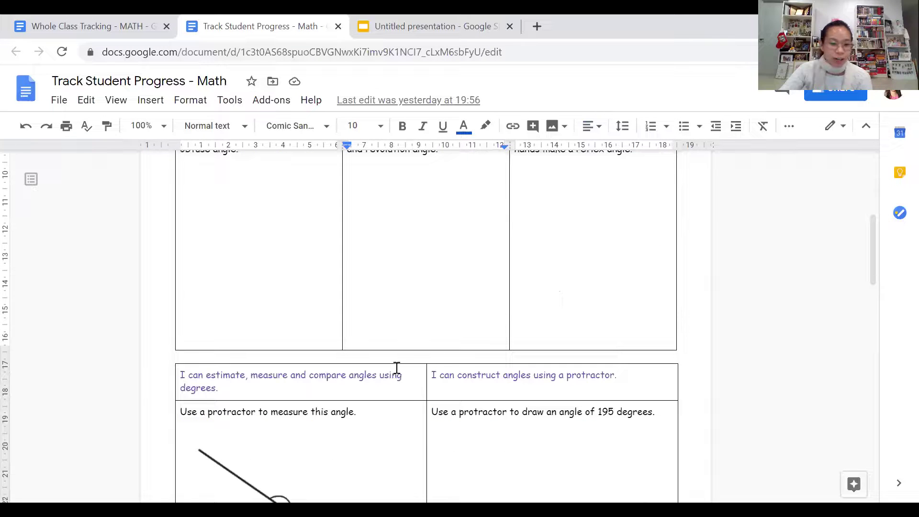
pyautogui.click(271, 391)
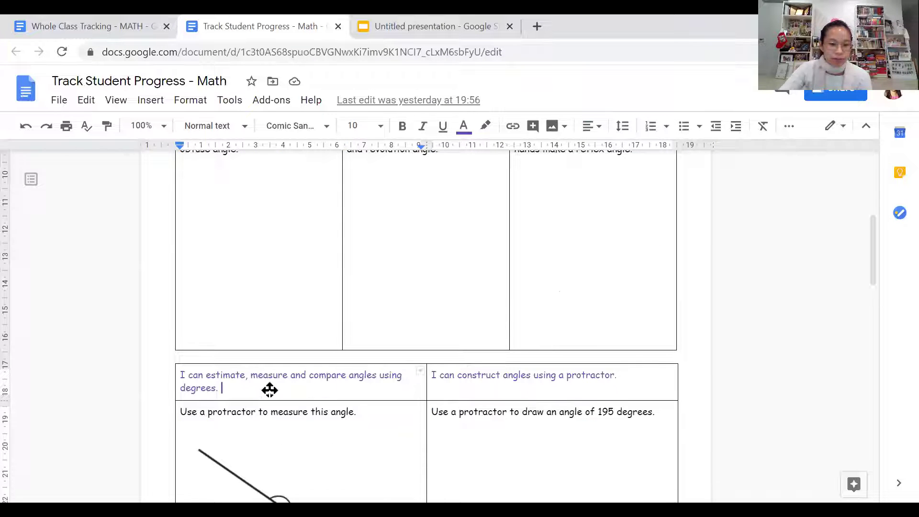
pyautogui.scroll(-2, 268, 387)
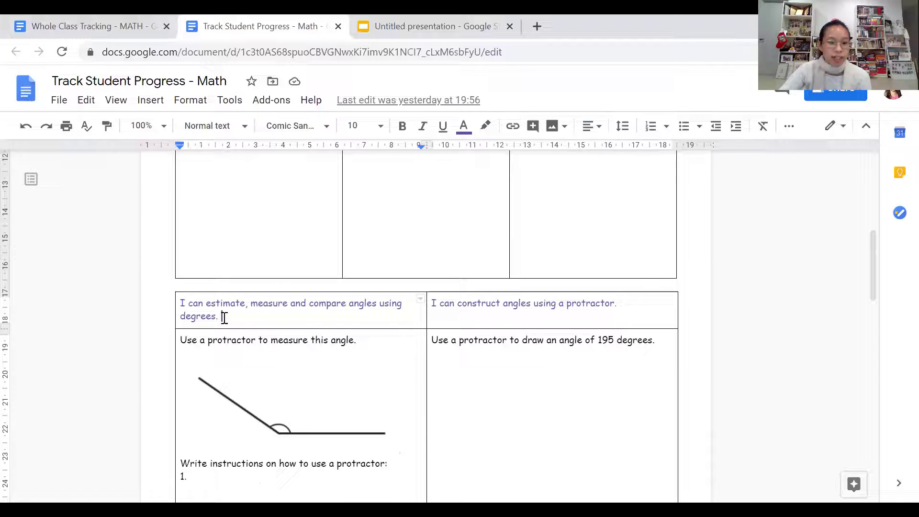
pyautogui.moveTo(221, 317); pyautogui.dragTo(187, 306)
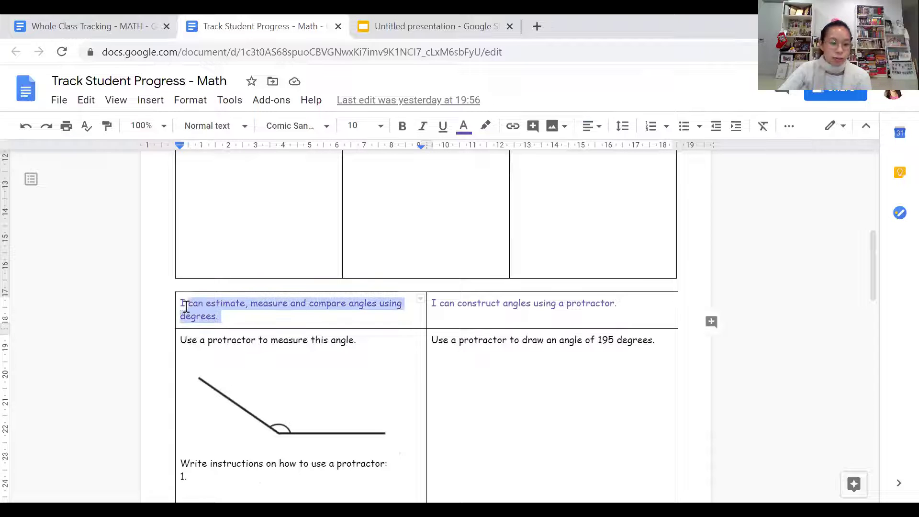
pyautogui.click(256, 322)
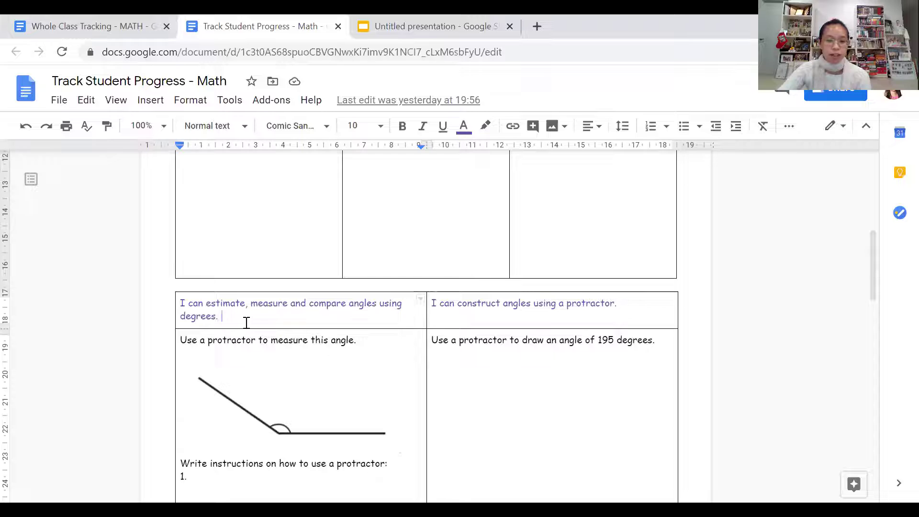
pyautogui.scroll(-12, 230, 317)
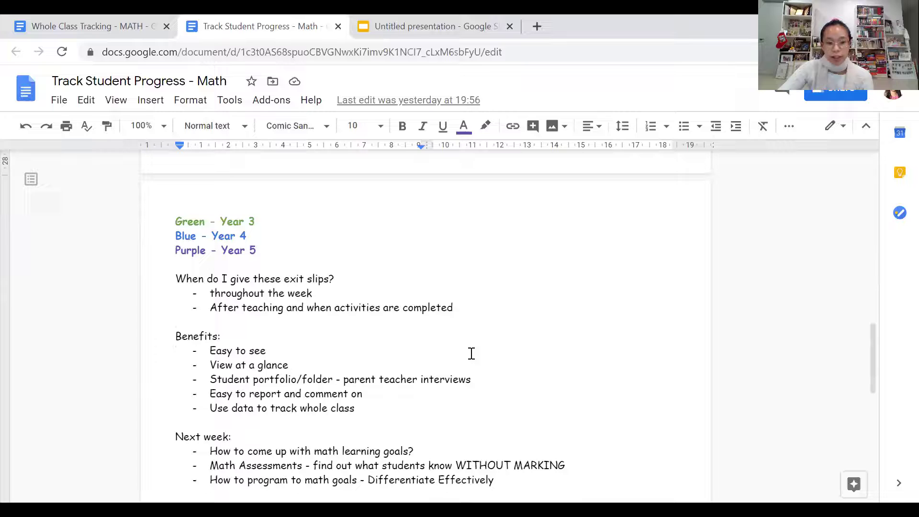
pyautogui.scroll(12, 471, 354)
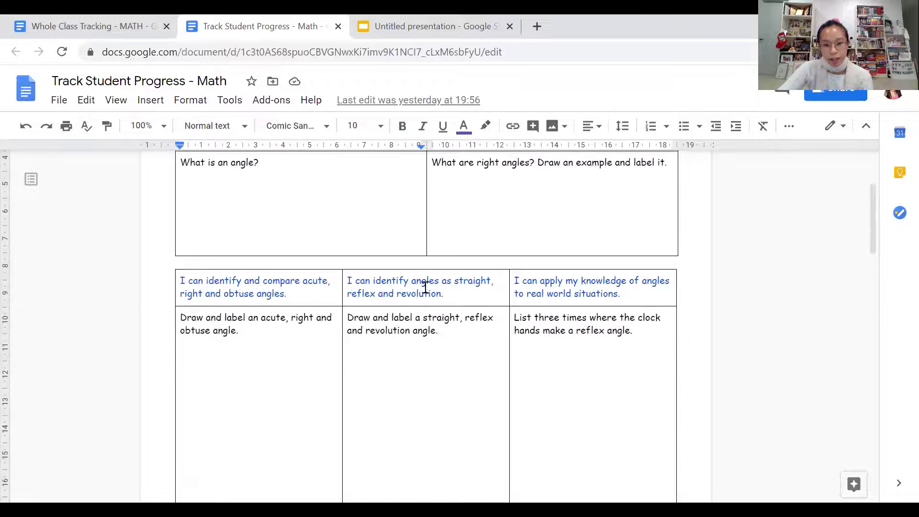
pyautogui.scroll(3, 425, 287)
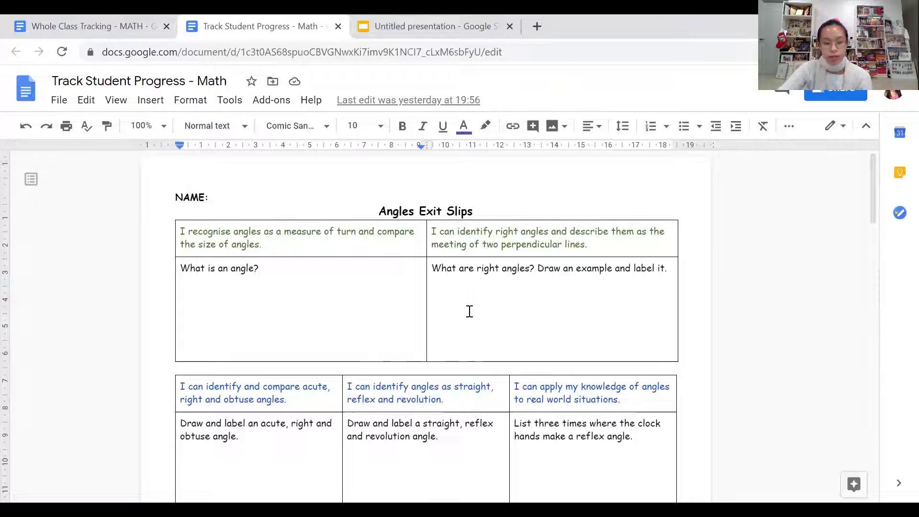
# Step: Check the 'Bolded: Students who achieved their goals' note in Whole Class Tracking - MATH, visit Angles Exit Slips, then return
pyautogui.click(80, 26)
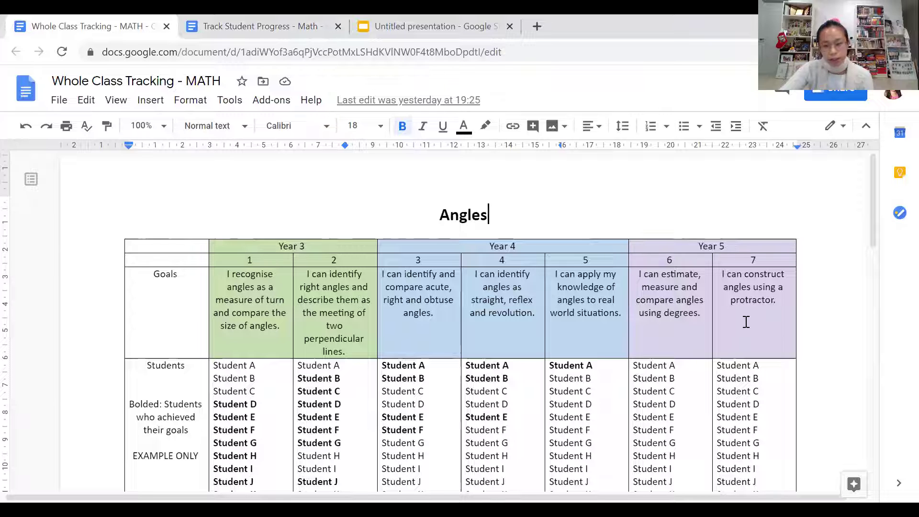
pyautogui.scroll(-3, 482, 310)
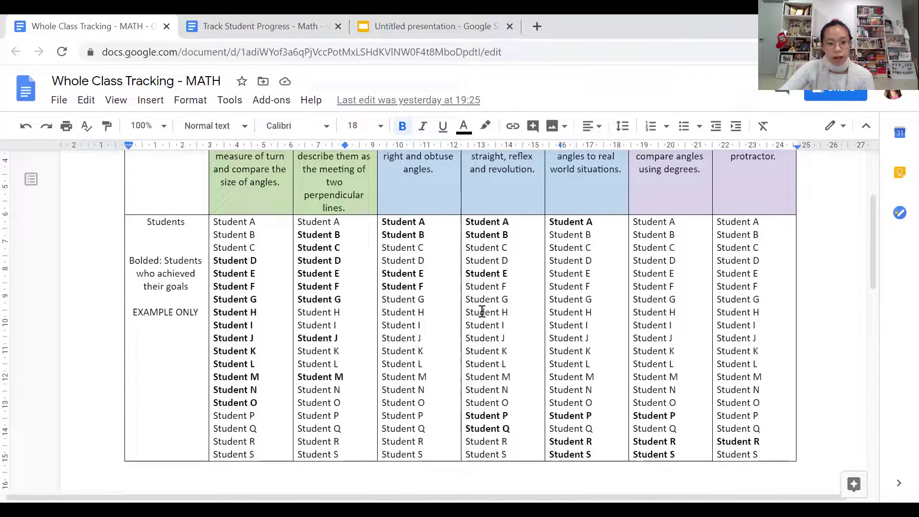
pyautogui.scroll(2, 479, 308)
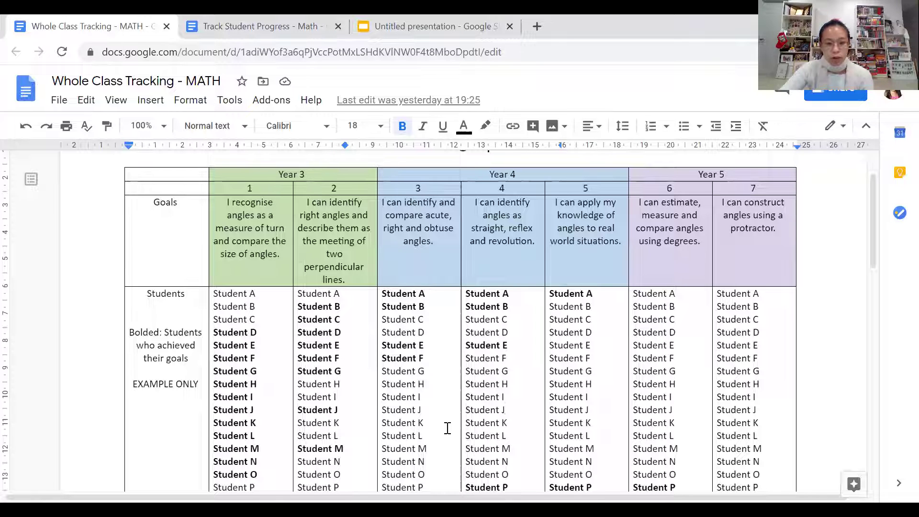
pyautogui.tripleClick(120, 336)
pyautogui.click(258, 362)
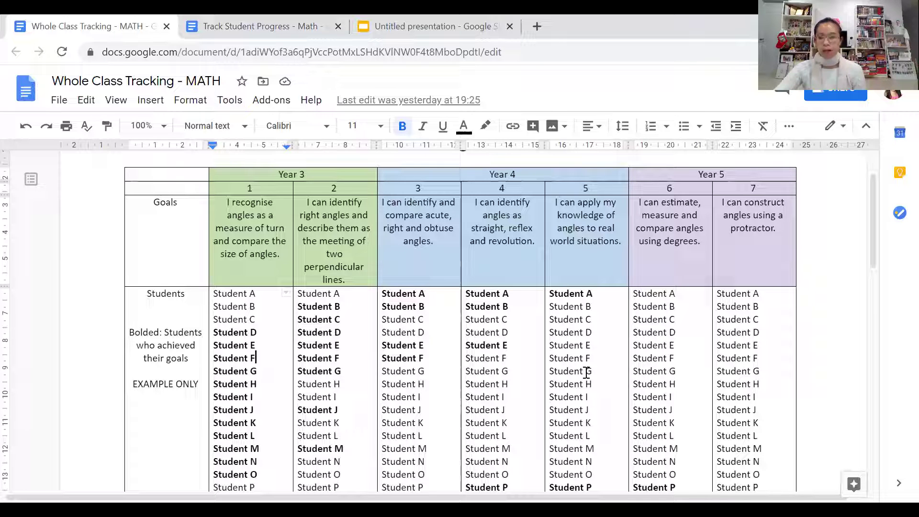
pyautogui.click(244, 34)
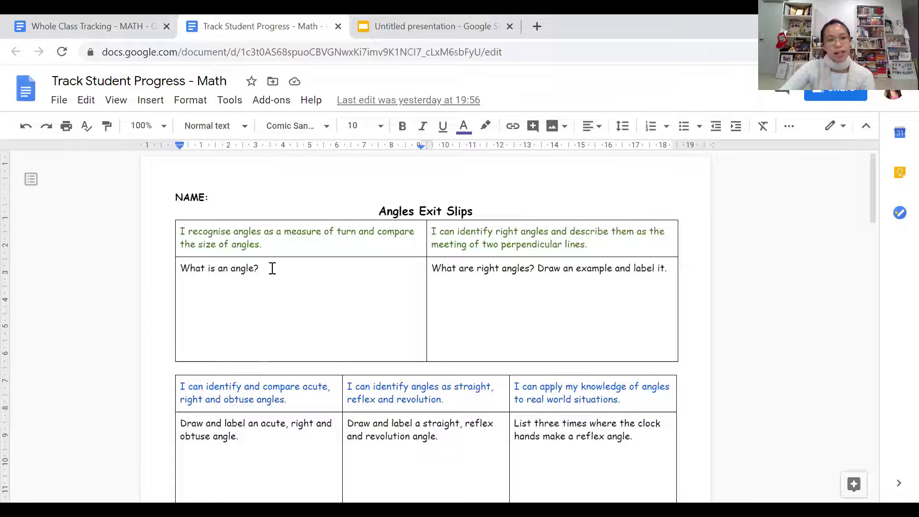
pyautogui.click(115, 21)
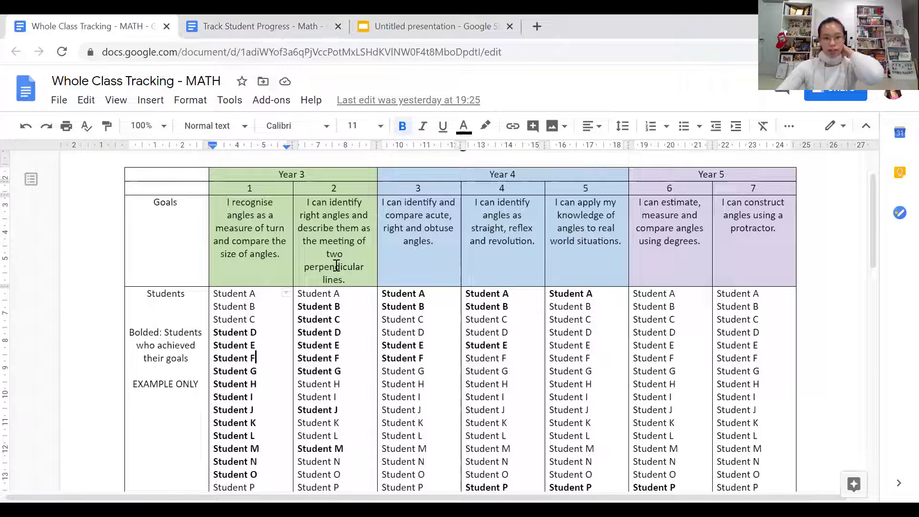
pyautogui.scroll(2, 345, 260)
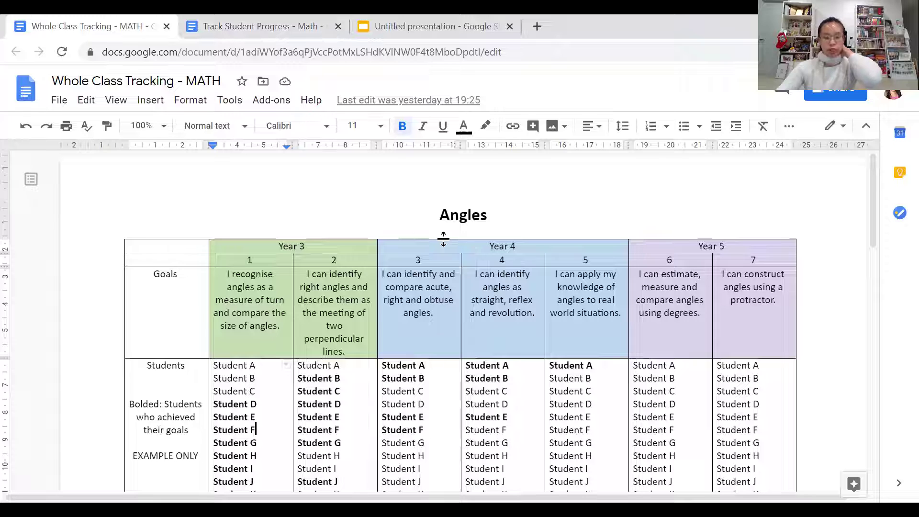
pyautogui.scroll(-2, 444, 248)
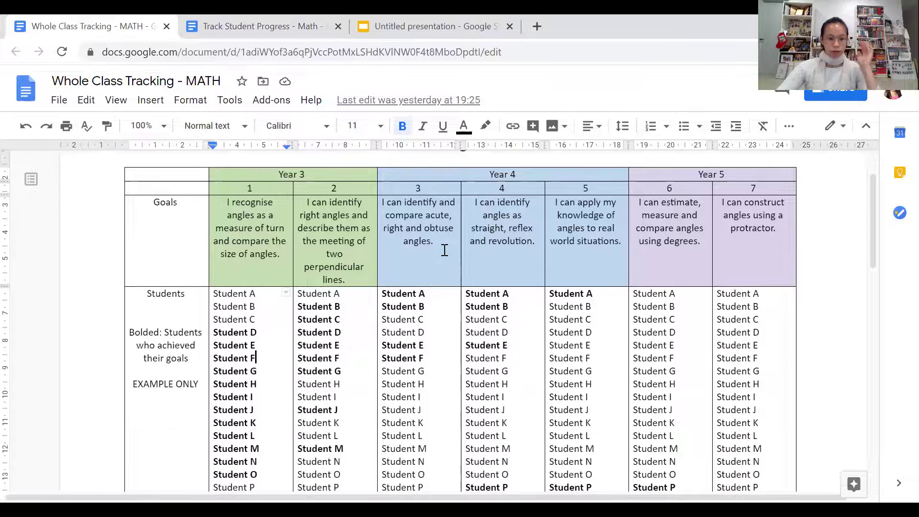
pyautogui.scroll(-3, 444, 248)
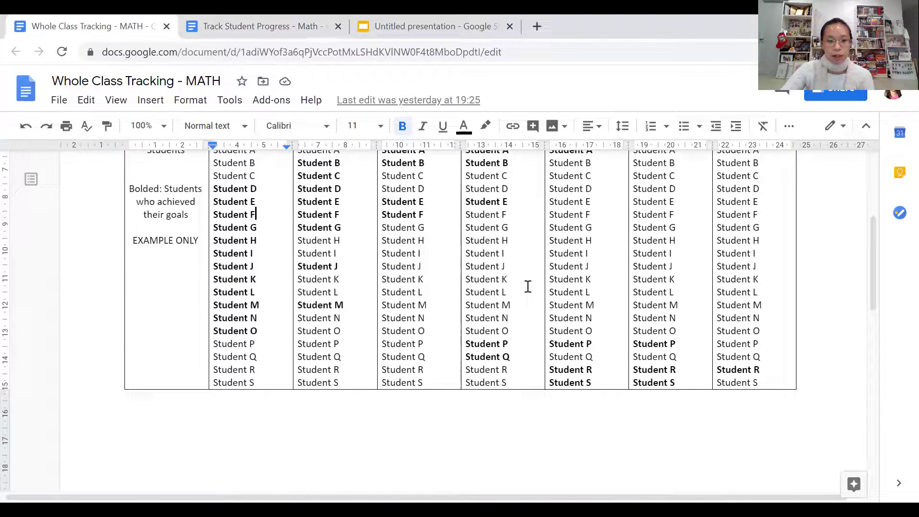
pyautogui.scroll(-3, 528, 286)
pyautogui.scroll(2, 528, 286)
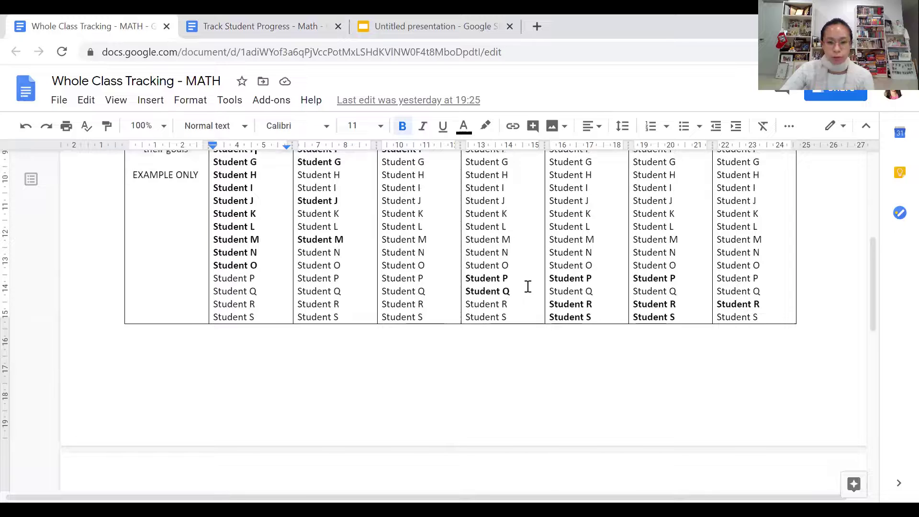
pyautogui.scroll(4, 528, 286)
pyautogui.scroll(2, 528, 286)
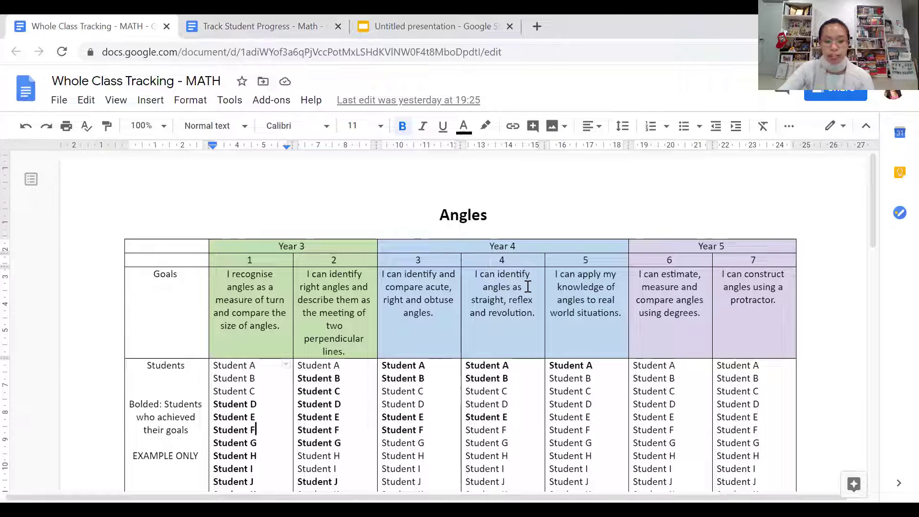
pyautogui.scroll(-3, 680, 237)
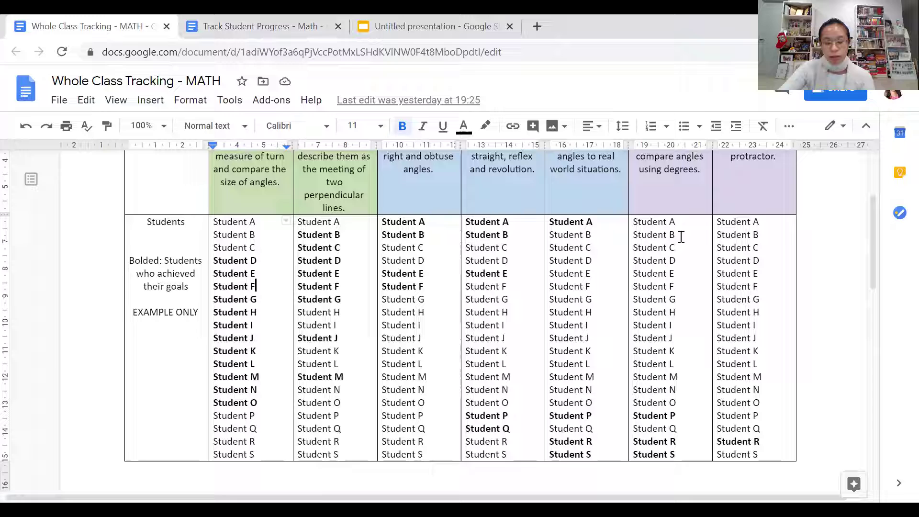
pyautogui.scroll(3, 390, 267)
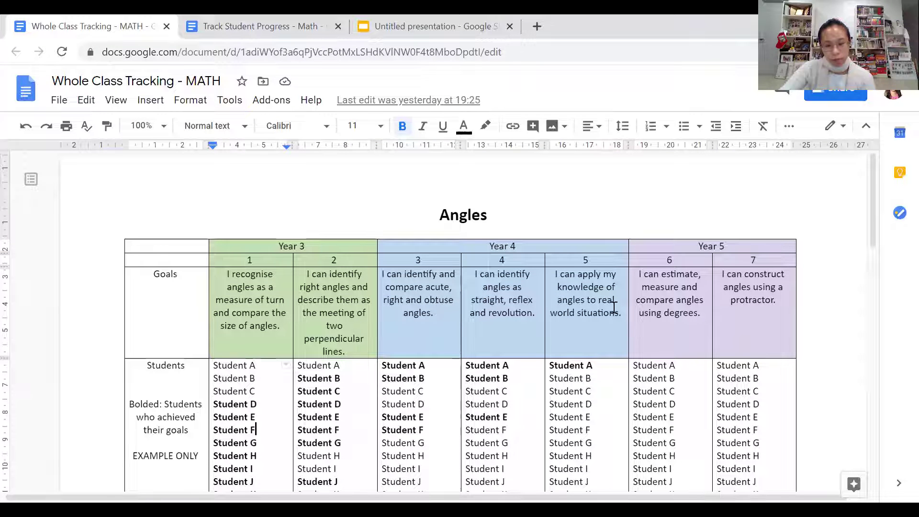
pyautogui.scroll(-8, 630, 303)
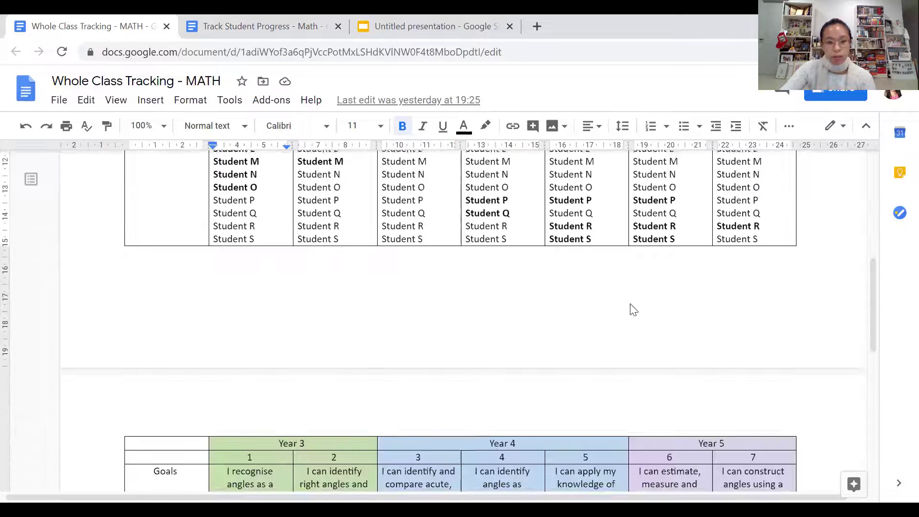
pyautogui.scroll(-3, 631, 305)
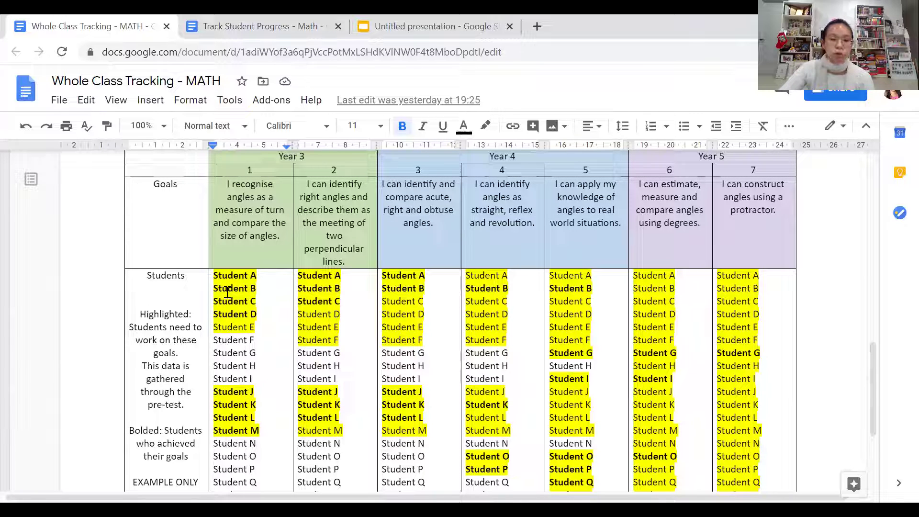
pyautogui.moveTo(216, 271); pyautogui.dragTo(265, 328)
pyautogui.scroll(-3, 264, 329)
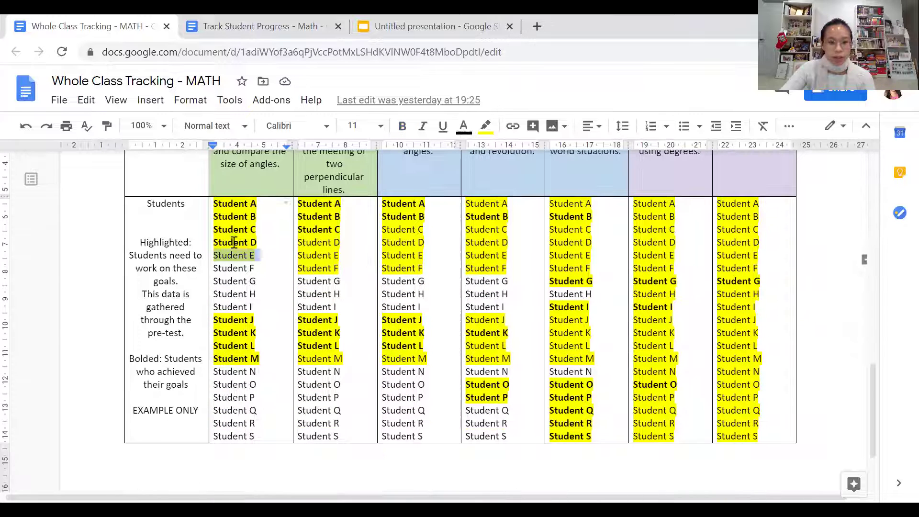
pyautogui.scroll(3, 238, 254)
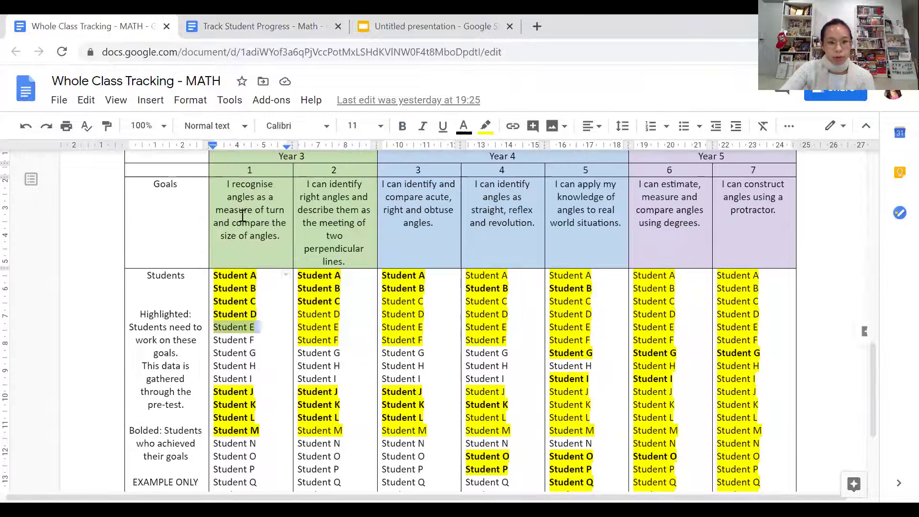
pyautogui.scroll(-3, 254, 268)
pyautogui.scroll(3, 259, 297)
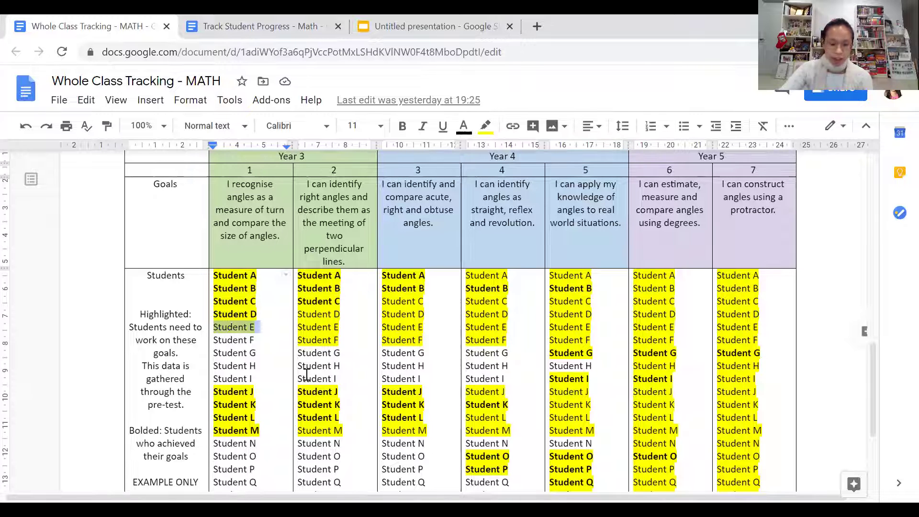
pyautogui.click(239, 301)
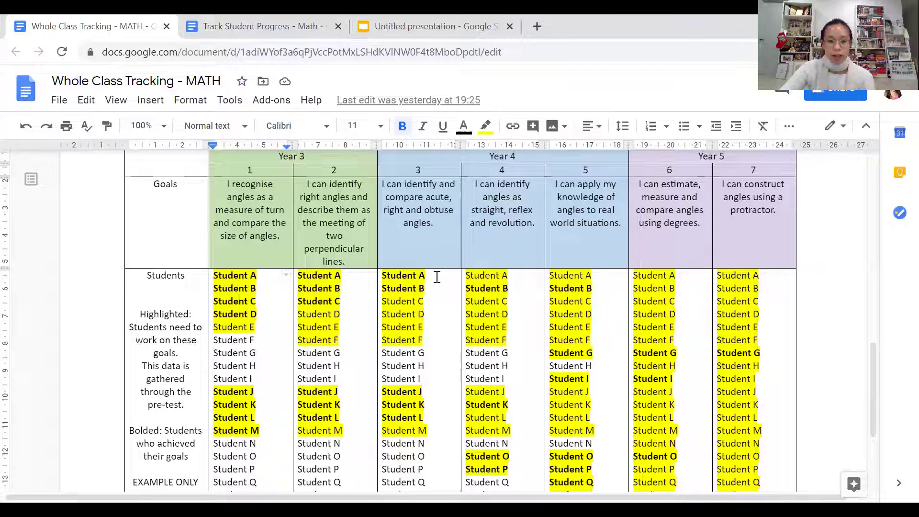
pyautogui.scroll(3, 437, 276)
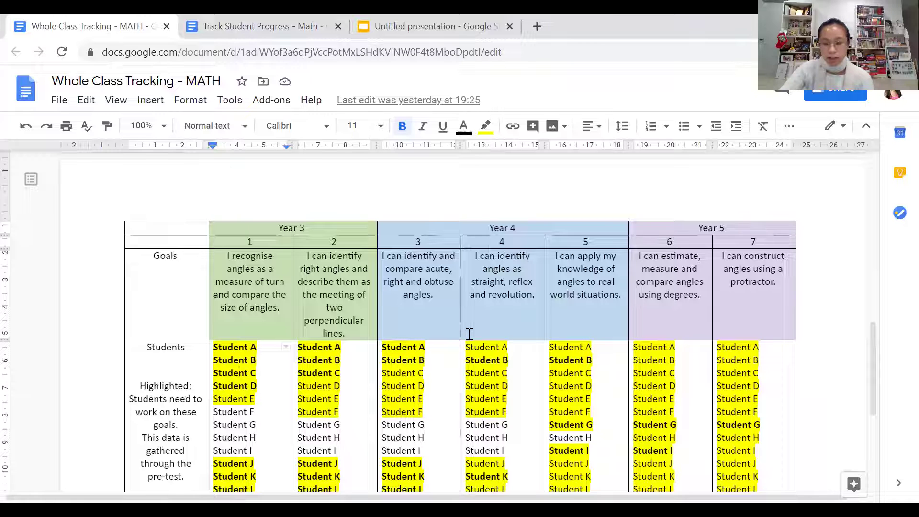
pyautogui.scroll(-3, 470, 334)
pyautogui.scroll(3, 470, 333)
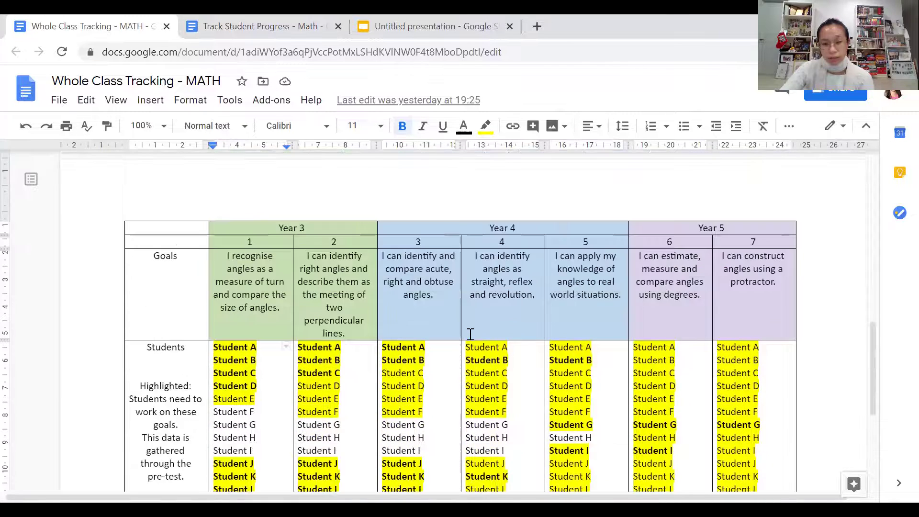
pyautogui.scroll(10, 470, 334)
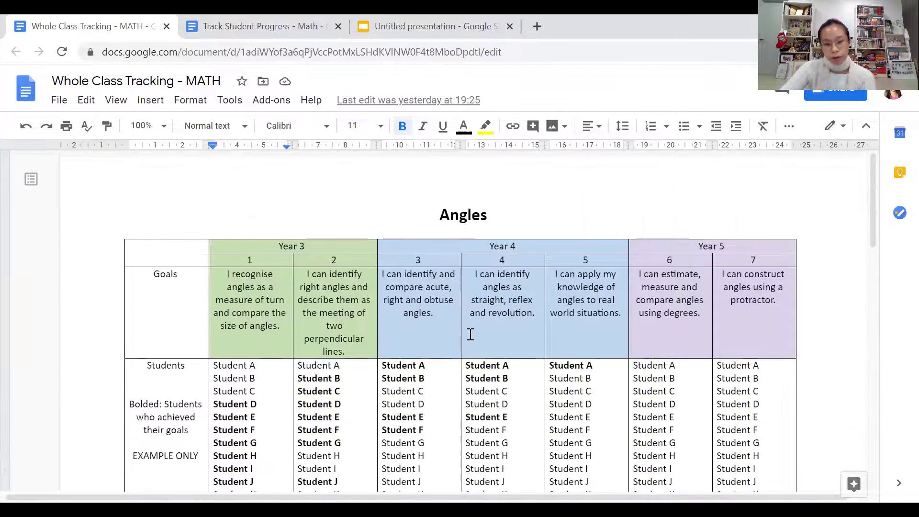
# Step: Switch to Track Student Progress - Math, click into its exit slip goal tables, and scroll to the notes
pyautogui.click(224, 28)
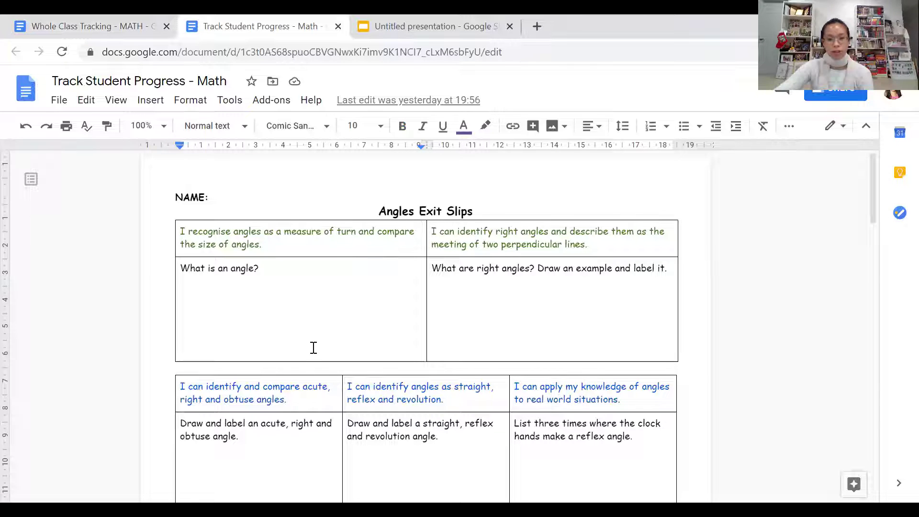
pyautogui.click(483, 385)
pyautogui.click(556, 386)
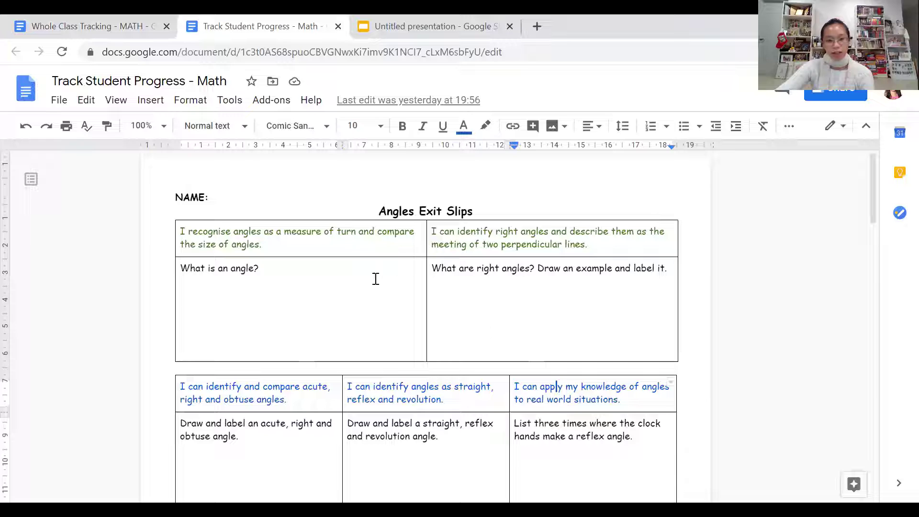
pyautogui.click(326, 266)
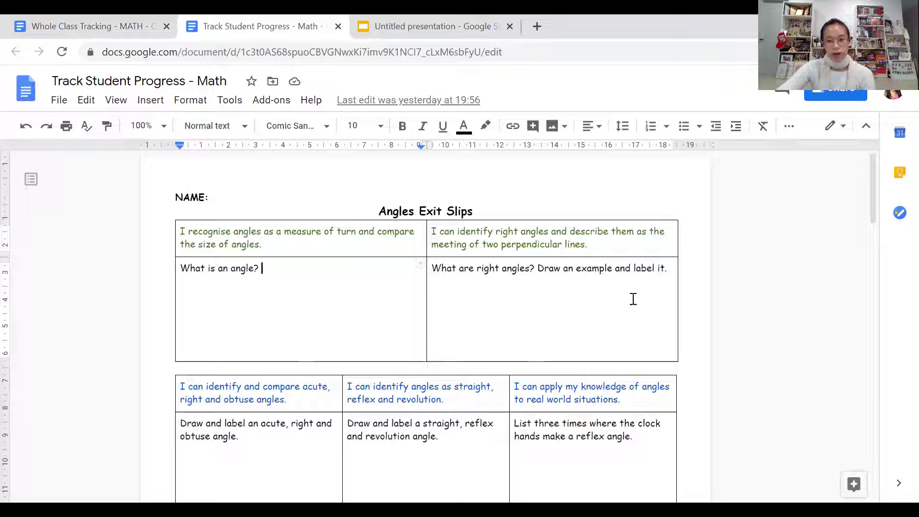
pyautogui.scroll(-2, 337, 422)
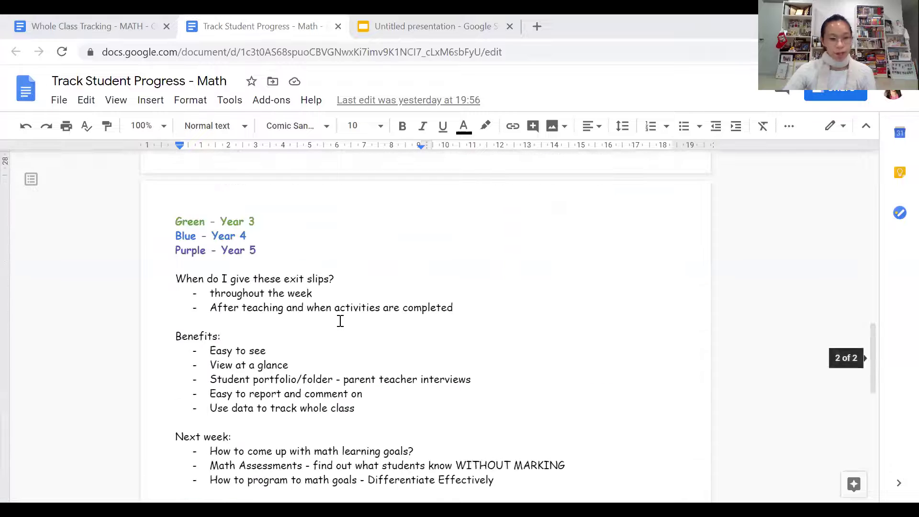
pyautogui.scroll(3, 338, 319)
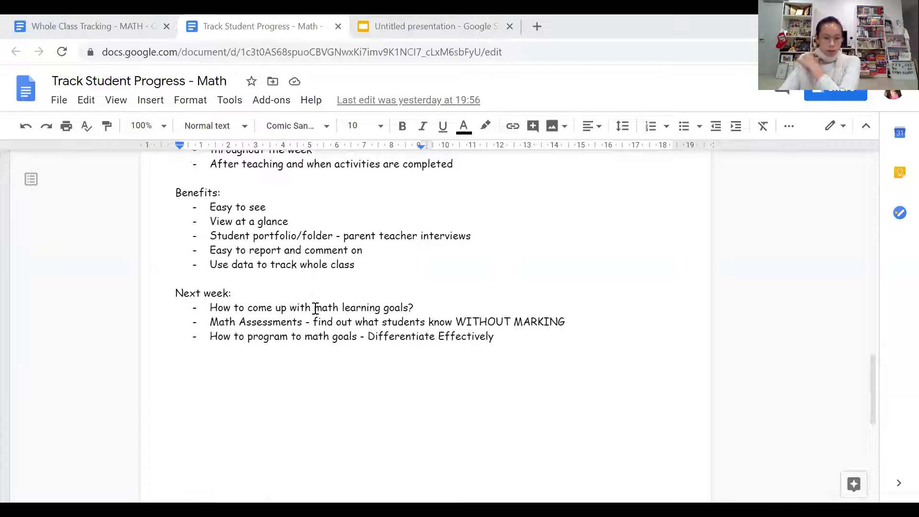
pyautogui.click(416, 307)
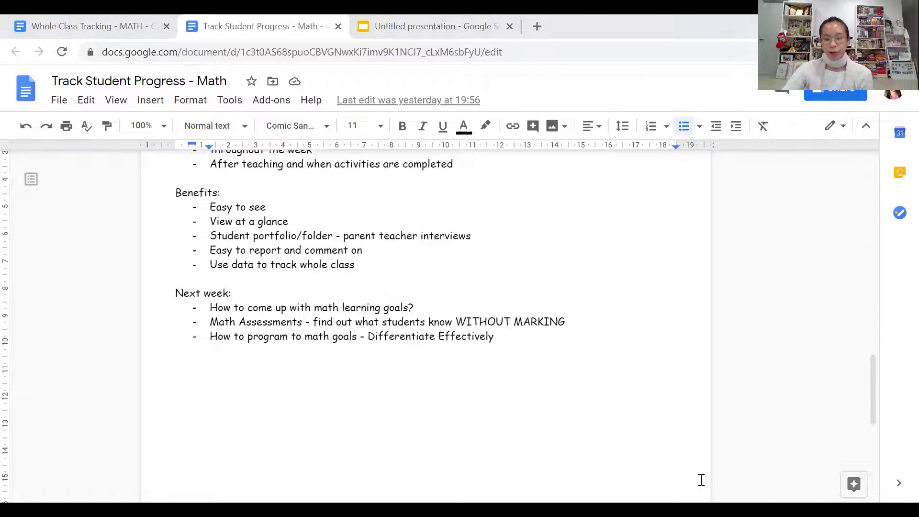
# Step: Switch to the Untitled presentation and present its 'Thanks for watching!' slide full screen
pyautogui.click(423, 28)
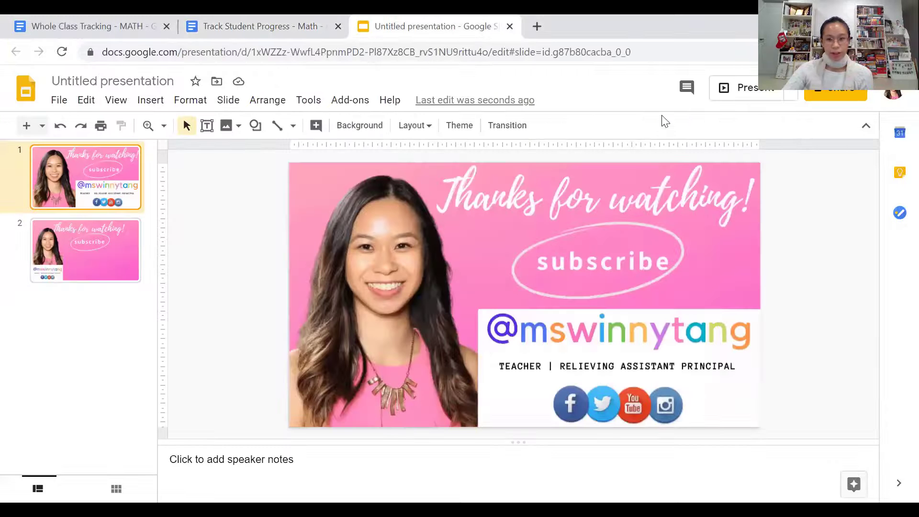
pyautogui.click(728, 89)
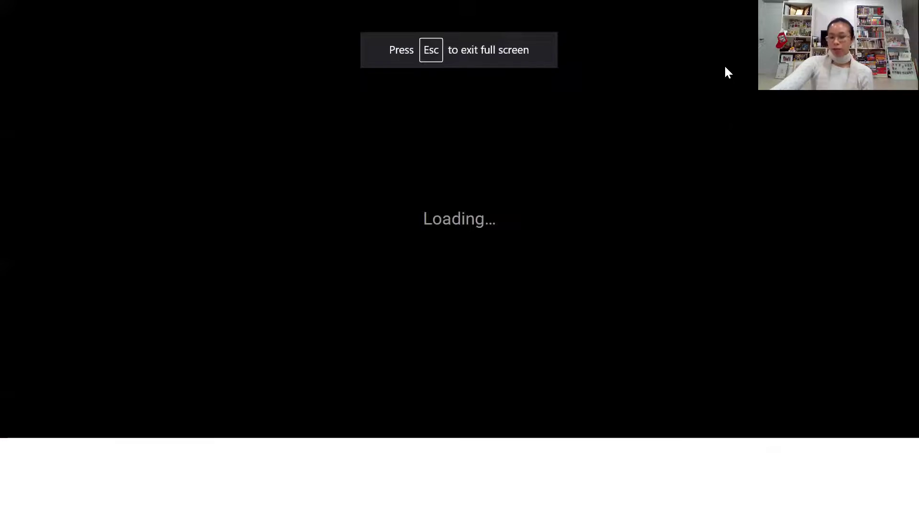